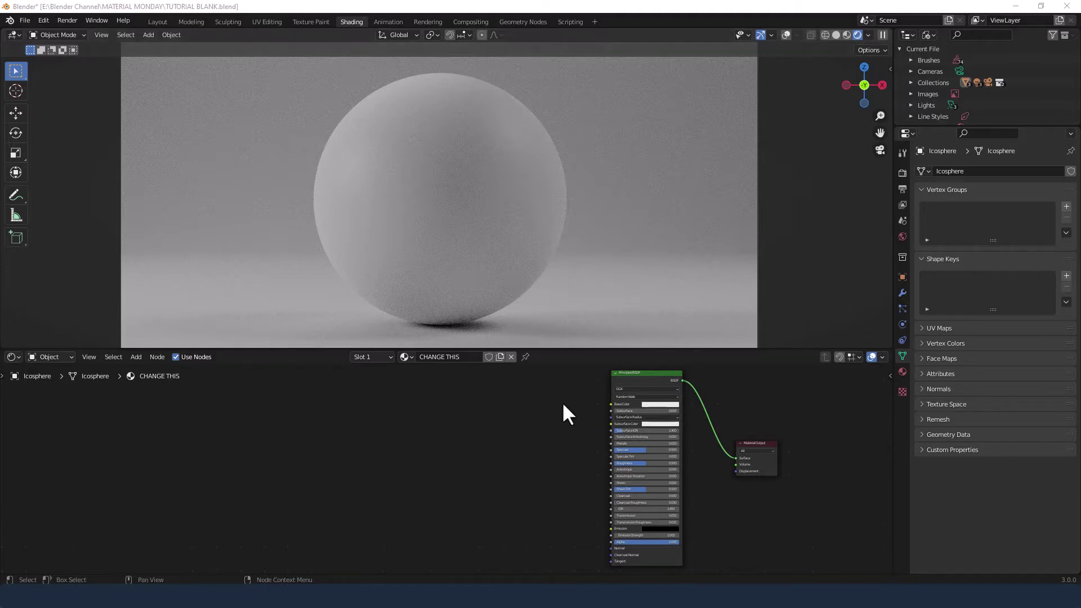
Delete the Principled BSDF and add a Transparent BSDF node beside the Material Output
left_click(636, 439)
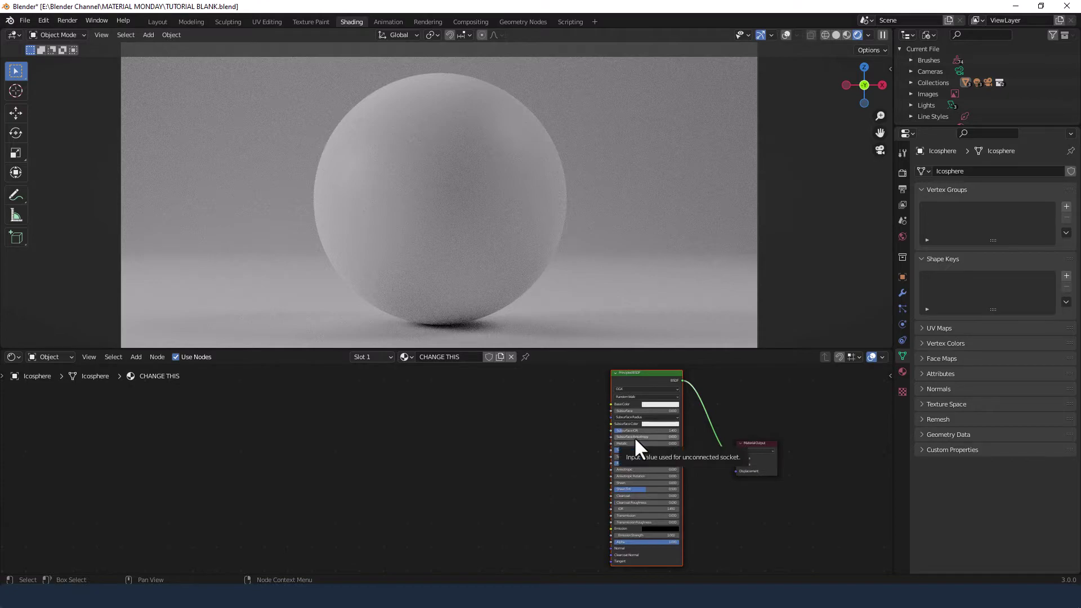
key("x")
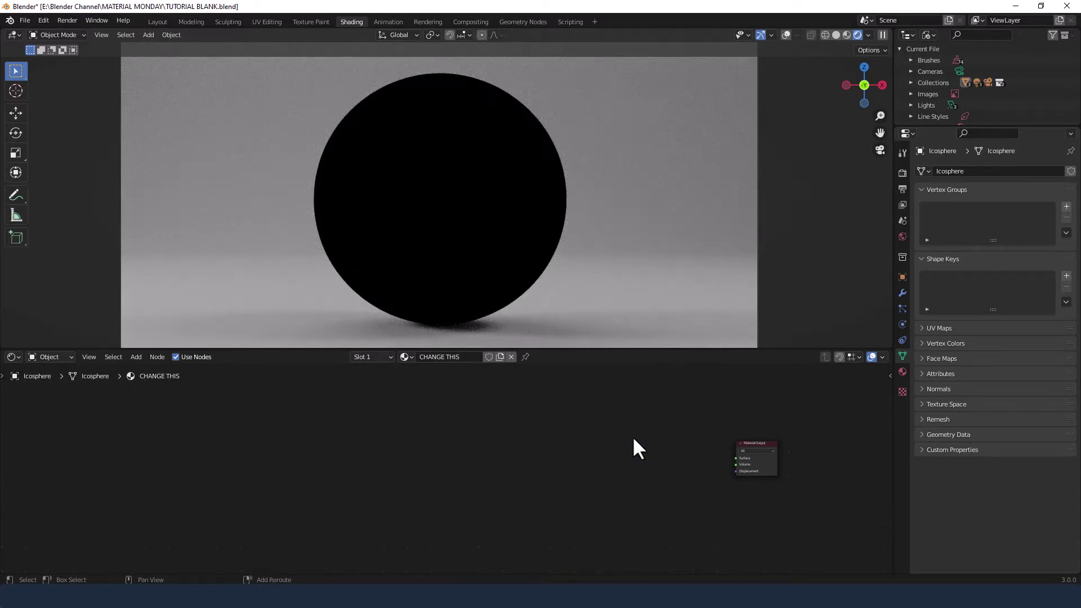
key("shift+a")
left_click(630, 437)
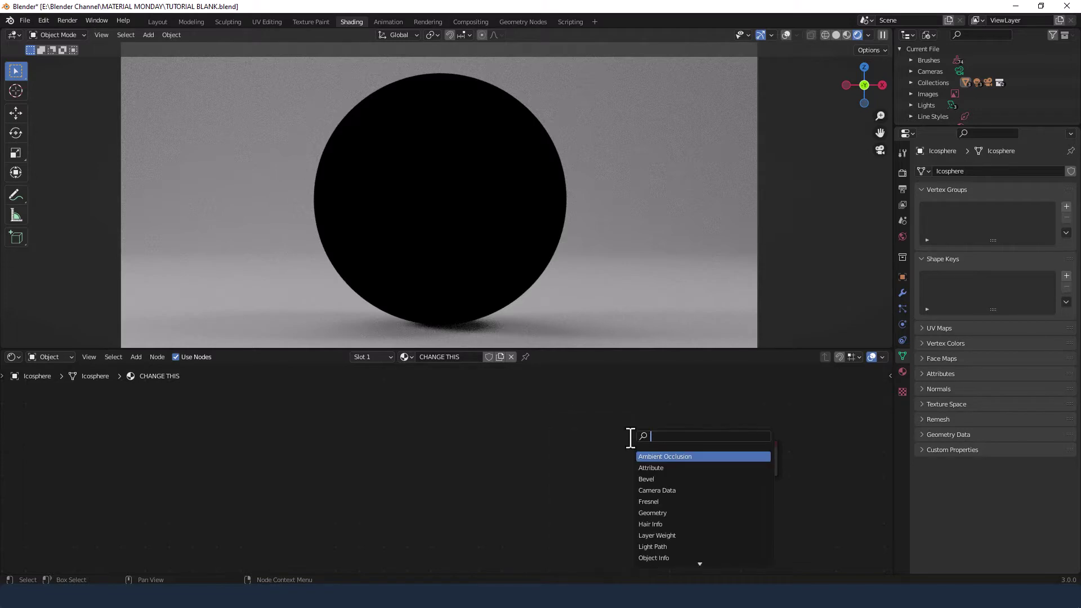
type("TRANS")
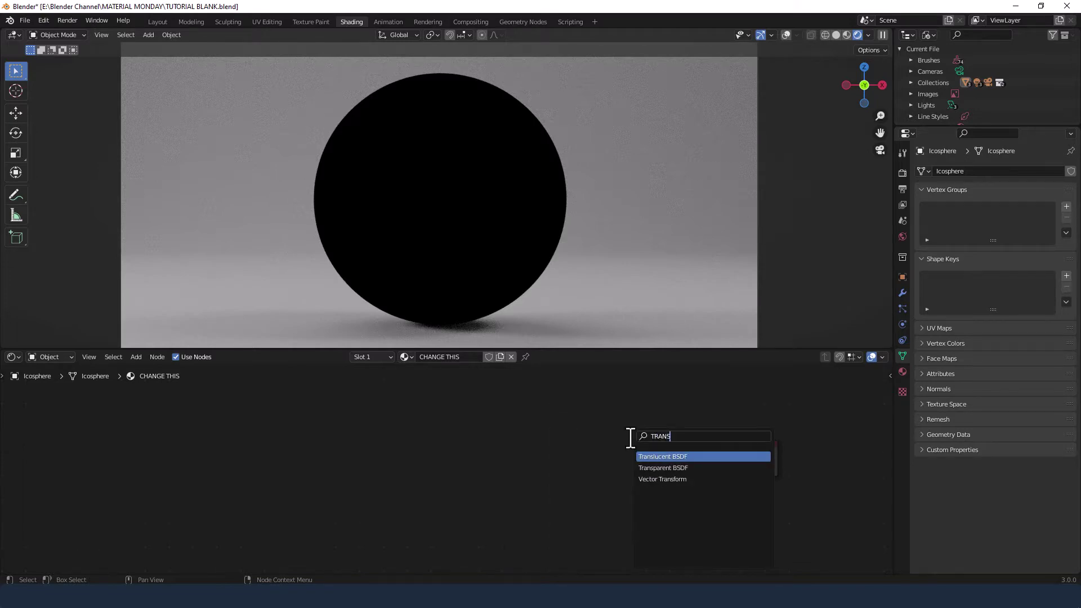
type("P")
key("Return")
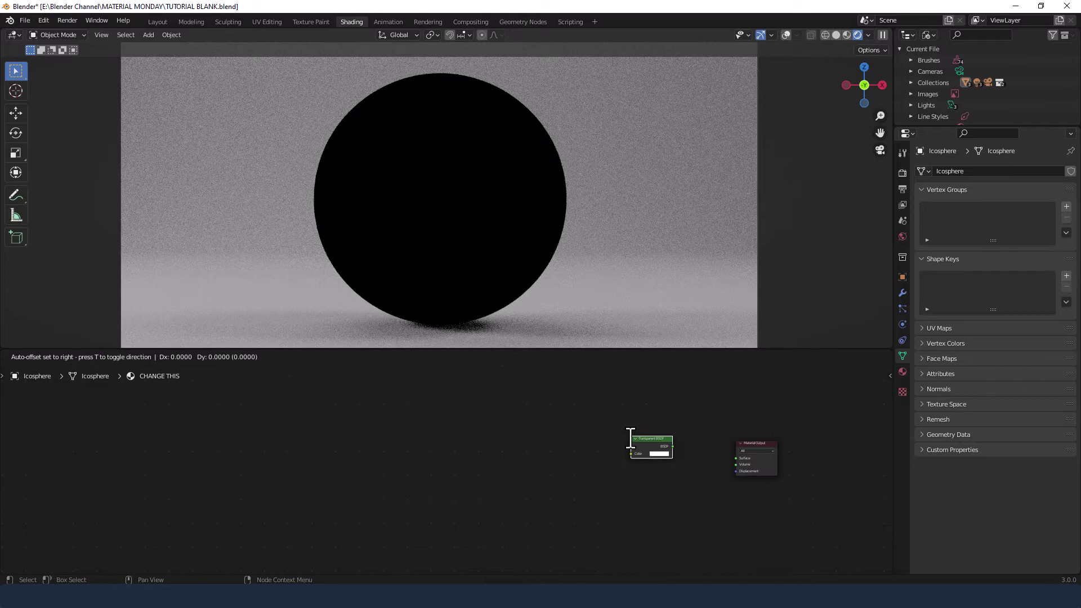
left_click(649, 451)
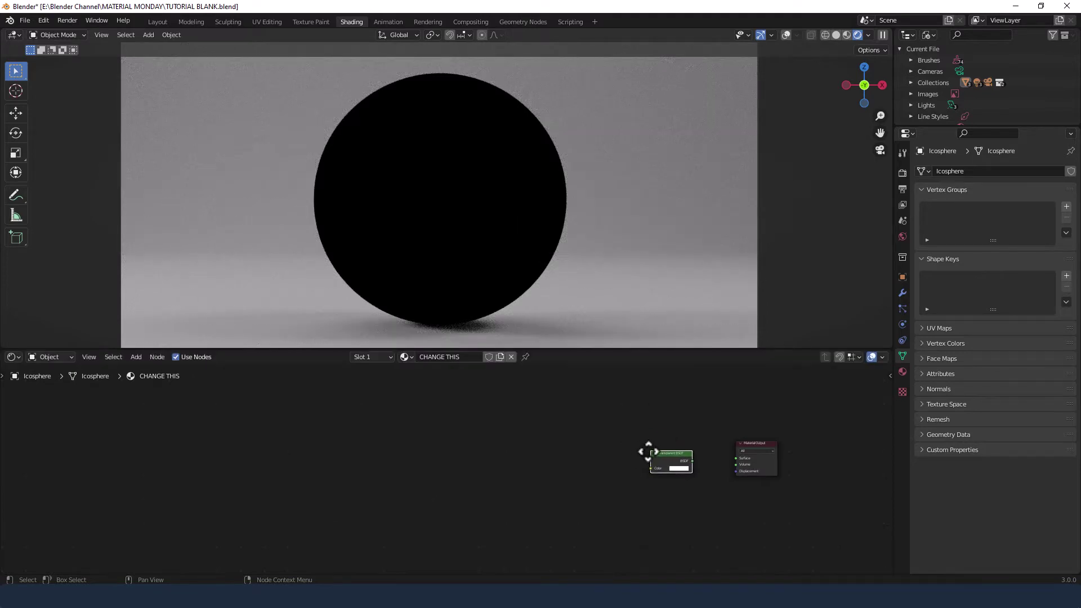
Add a Layer Weight node above the Transparent BSDF
scroll(641, 444, "up", 2)
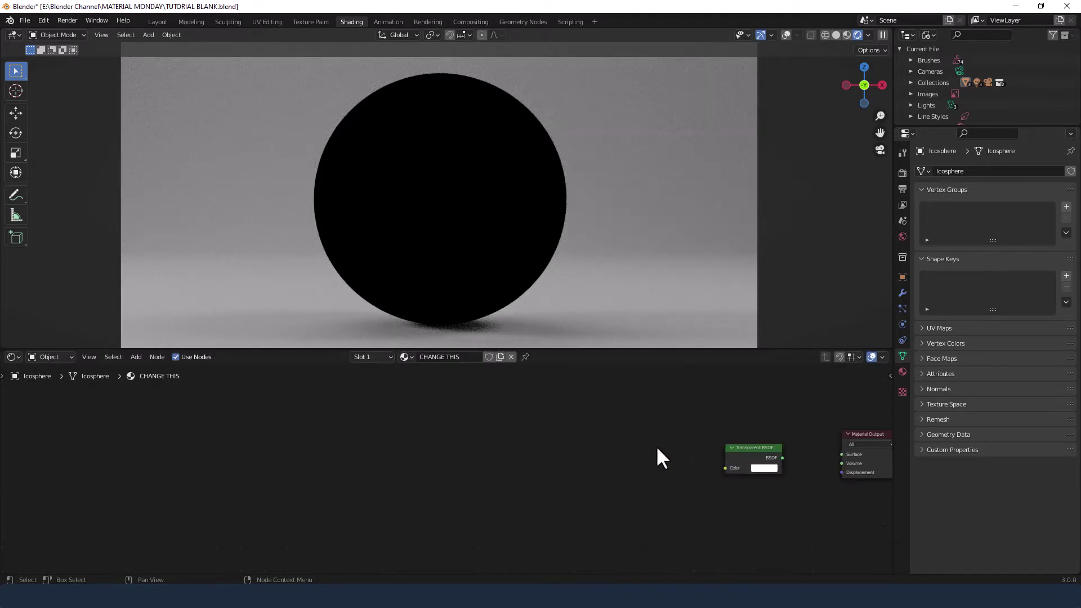
middle_click_drag(656, 445, 427, 461)
key("shift+a")
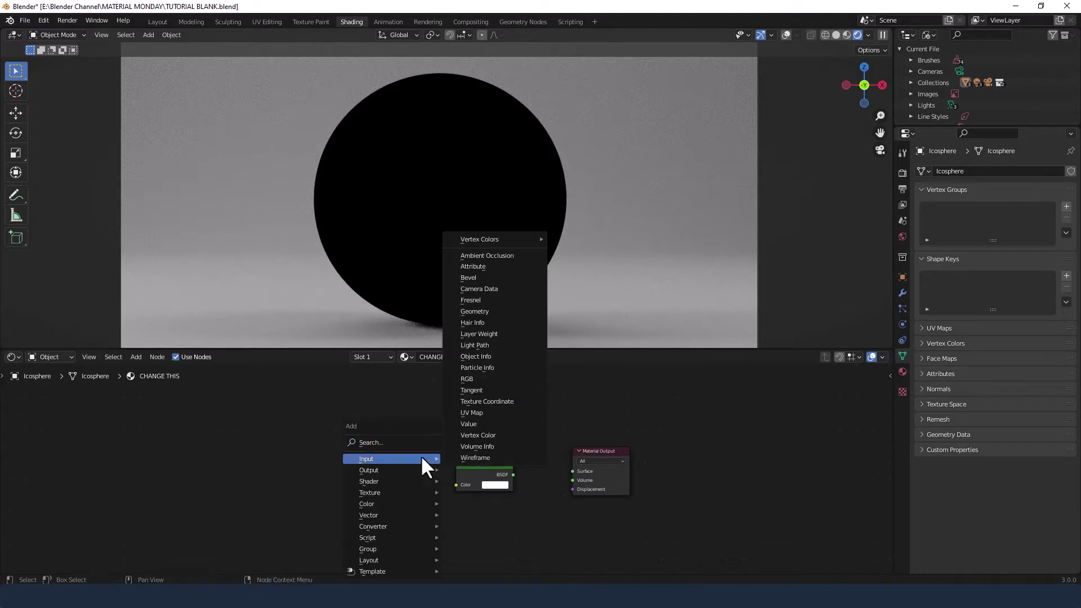
left_click(397, 442)
type("LAYER")
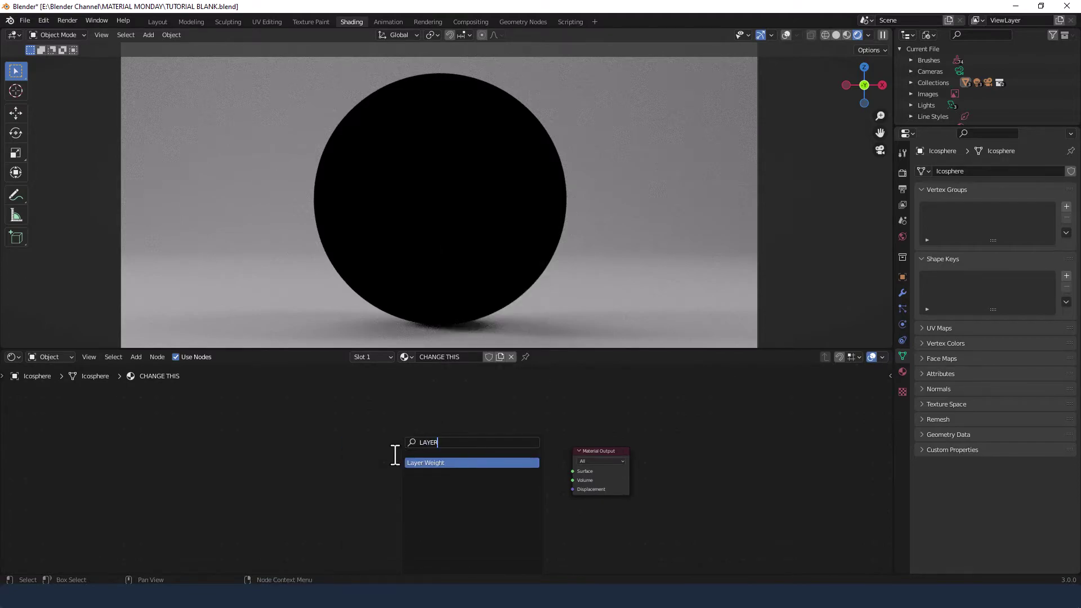
left_click(423, 462)
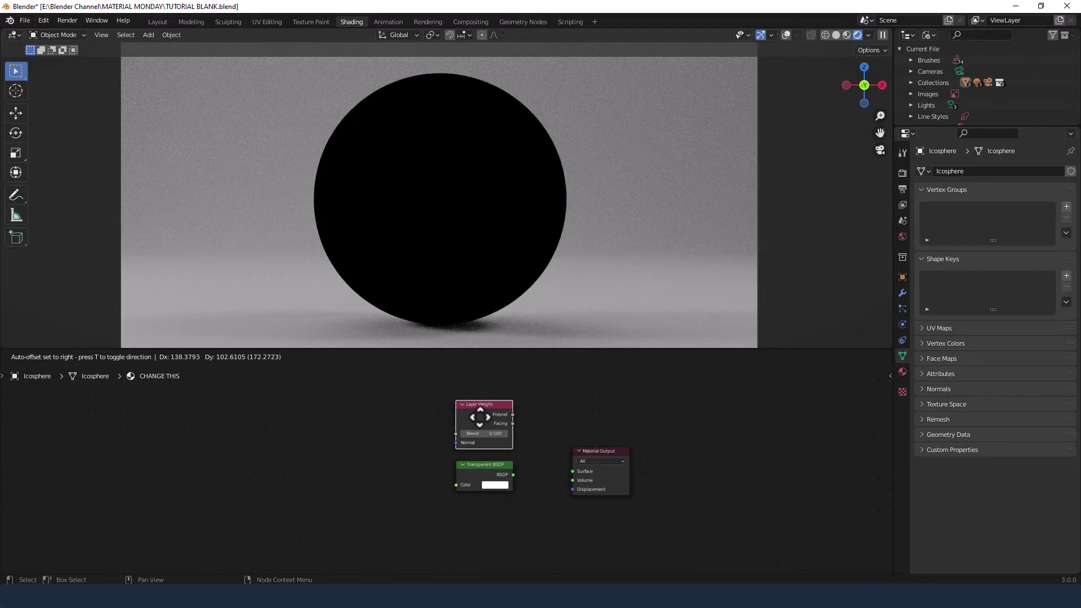
left_click(479, 417)
Add a Glass BSDF node to the material
key("shift+a")
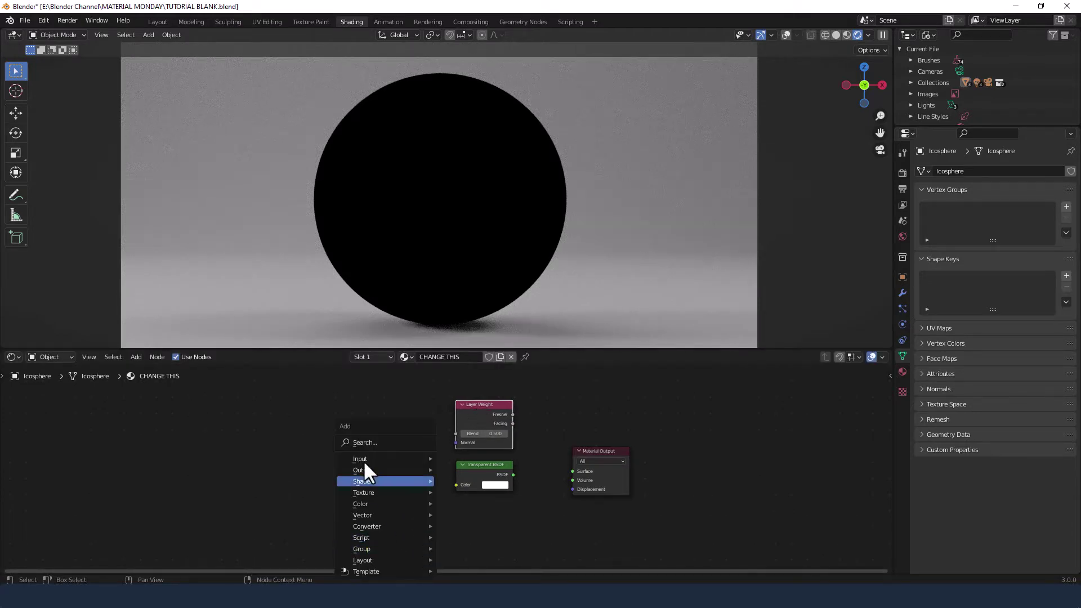
left_click(362, 441)
type("GLASS")
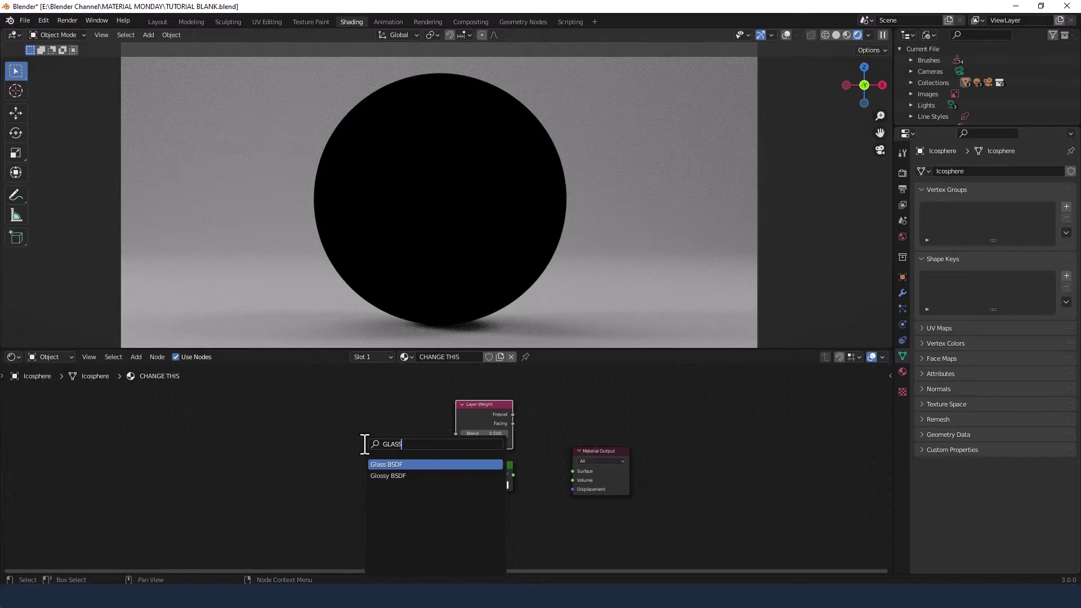
left_click(387, 466)
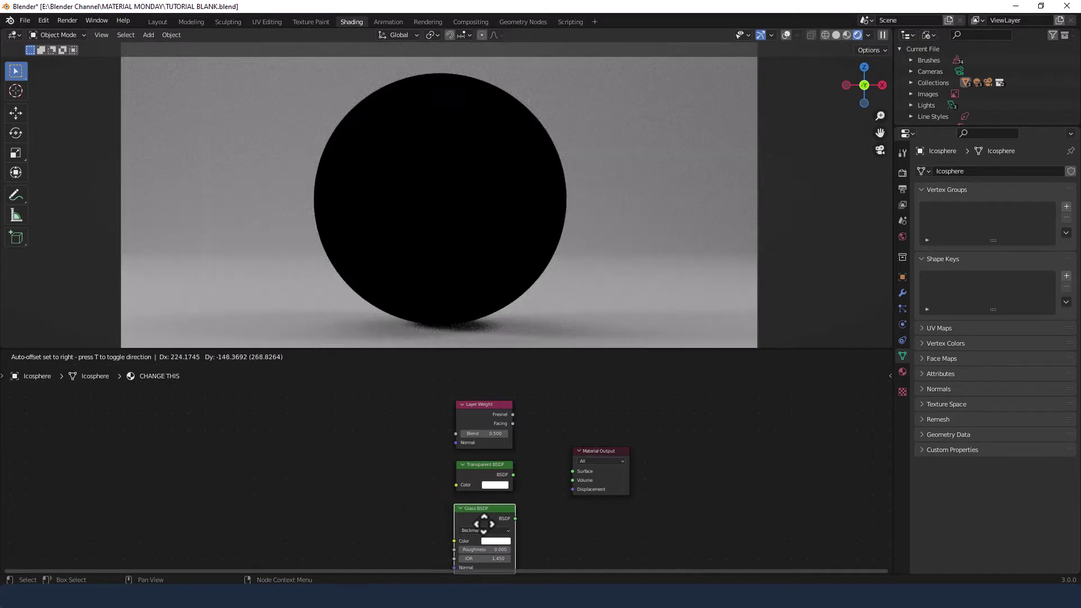
Place the Glass BSDF below the Transparent BSDF and move the Material Output further right
left_click(484, 524)
left_click(664, 523)
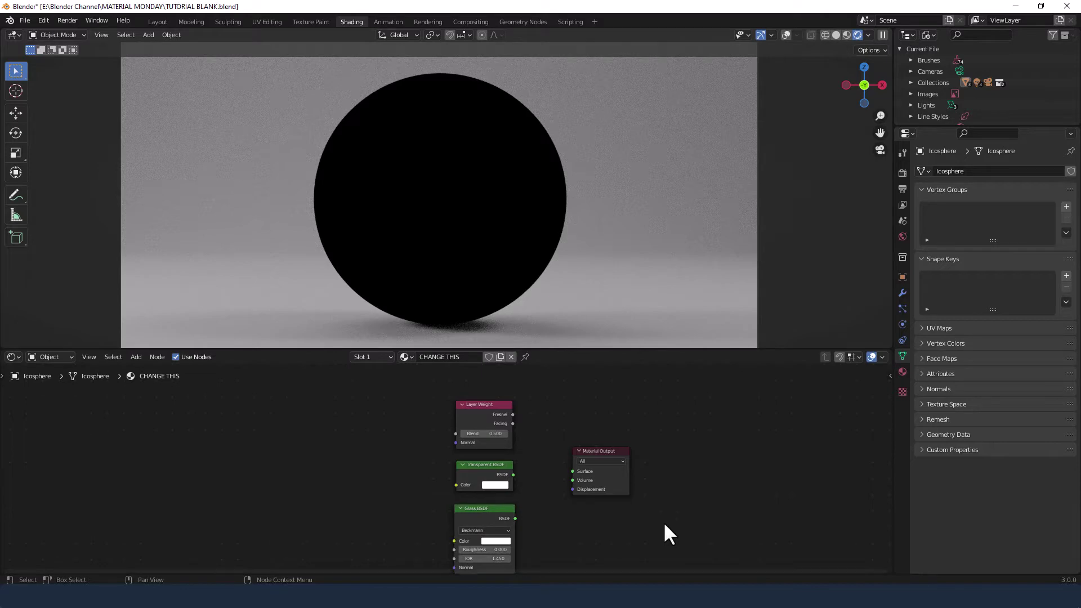
left_click_drag(611, 450, 680, 450)
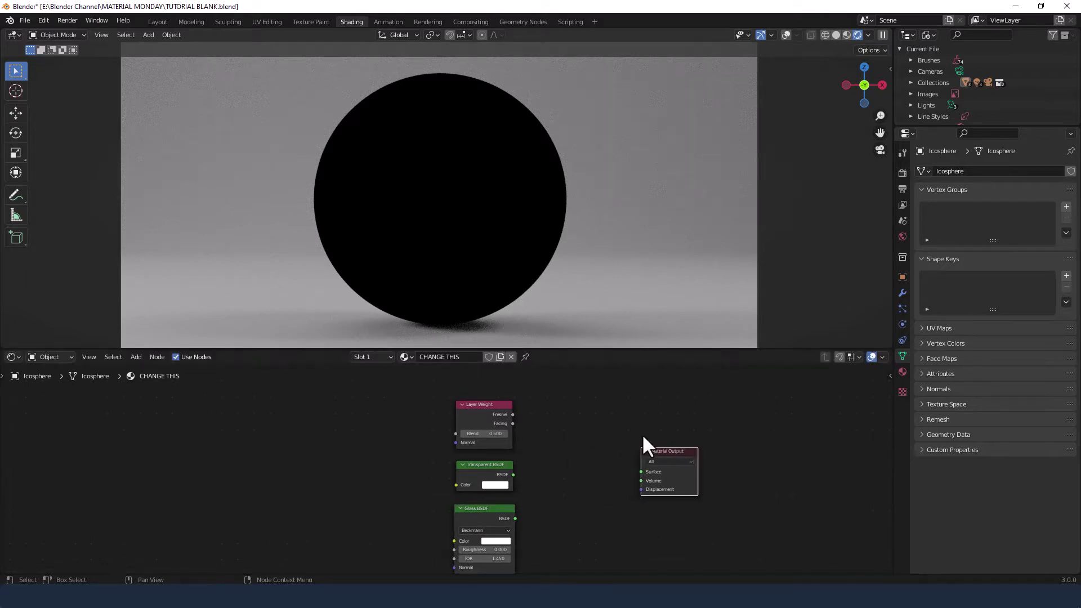
Add a Mix Shader driven by Layer Weight Facing and connect it to the output Surface
key("shift+a")
left_click(554, 444)
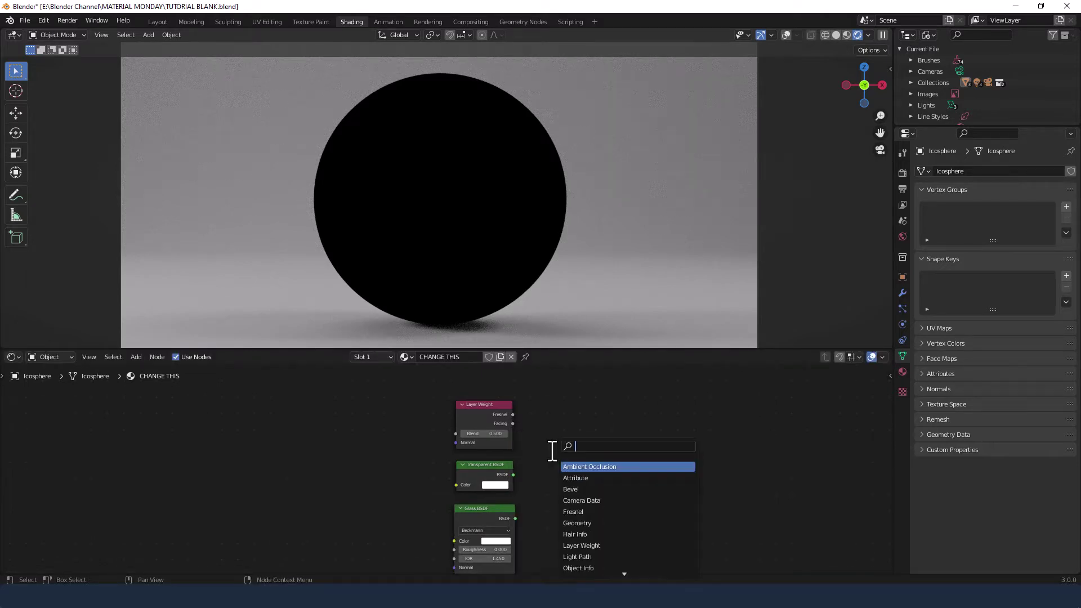
type("MIX")
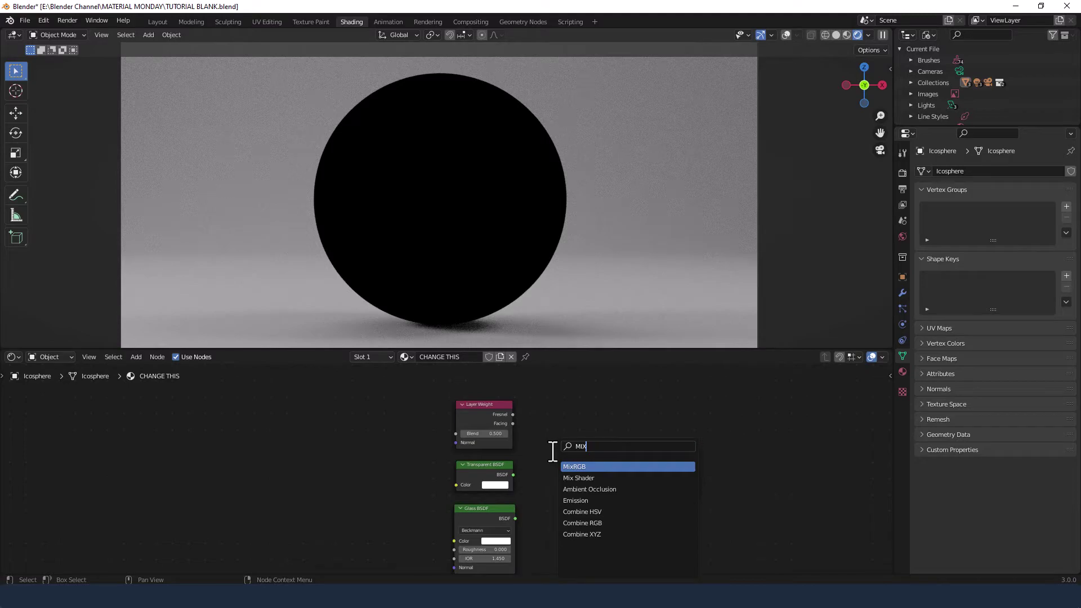
left_click(574, 478)
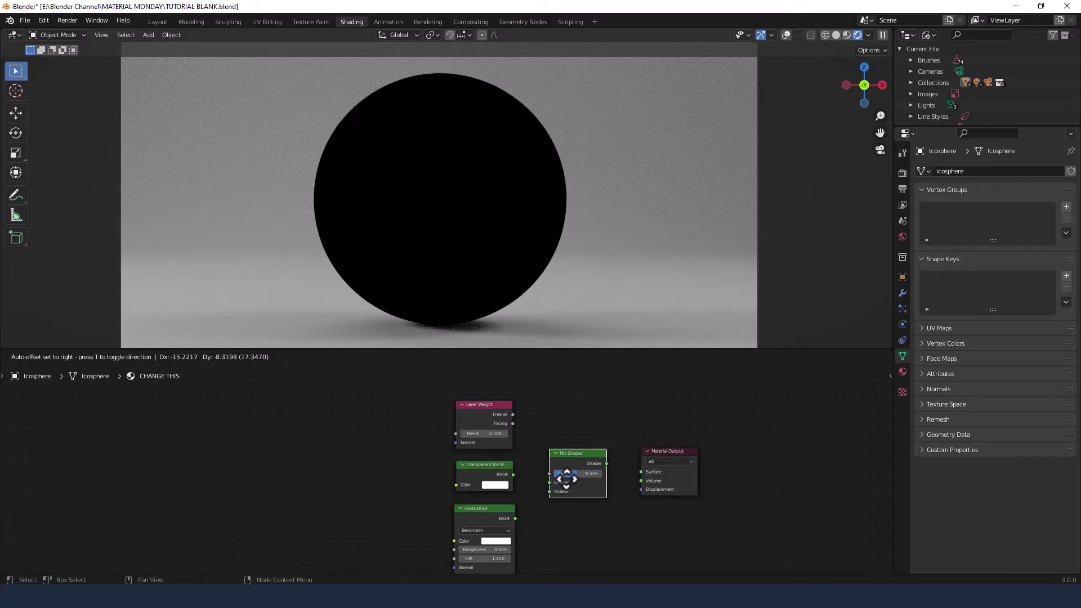
left_click(568, 480)
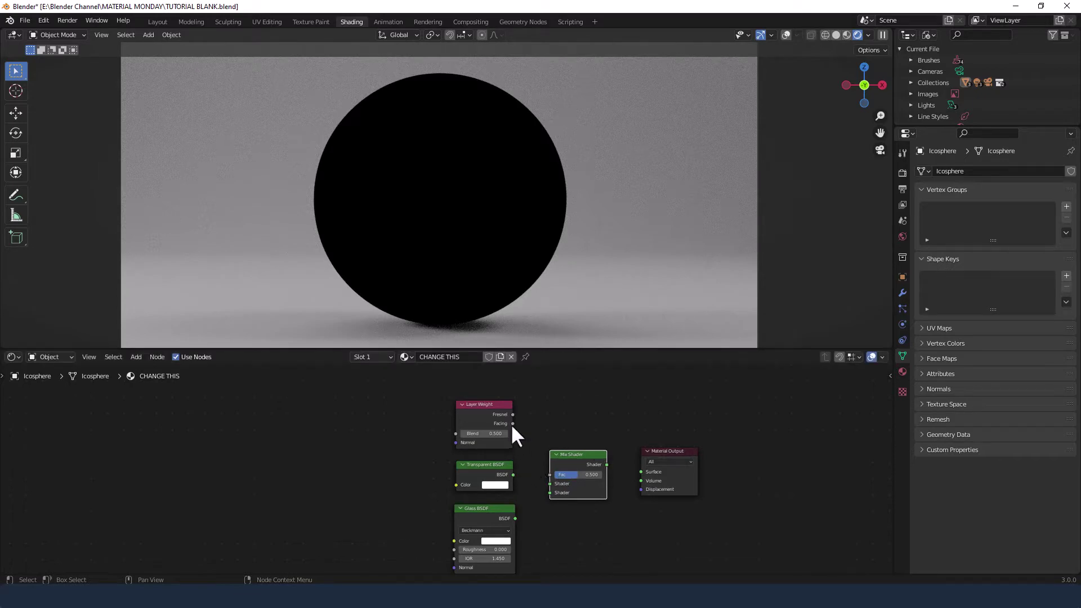
left_click_drag(512, 423, 548, 491)
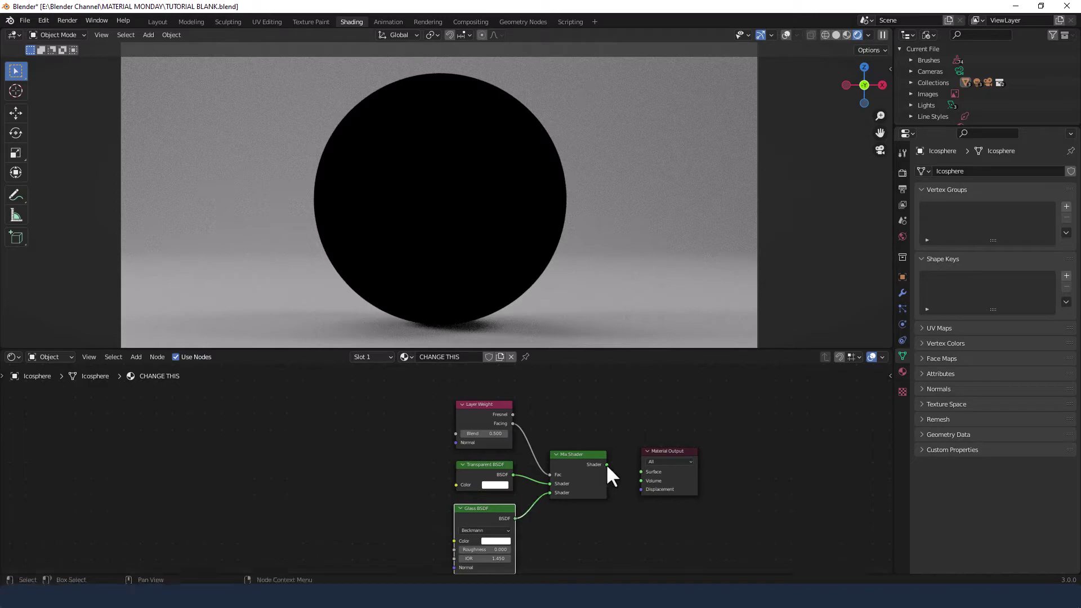
left_click_drag(607, 464, 637, 473)
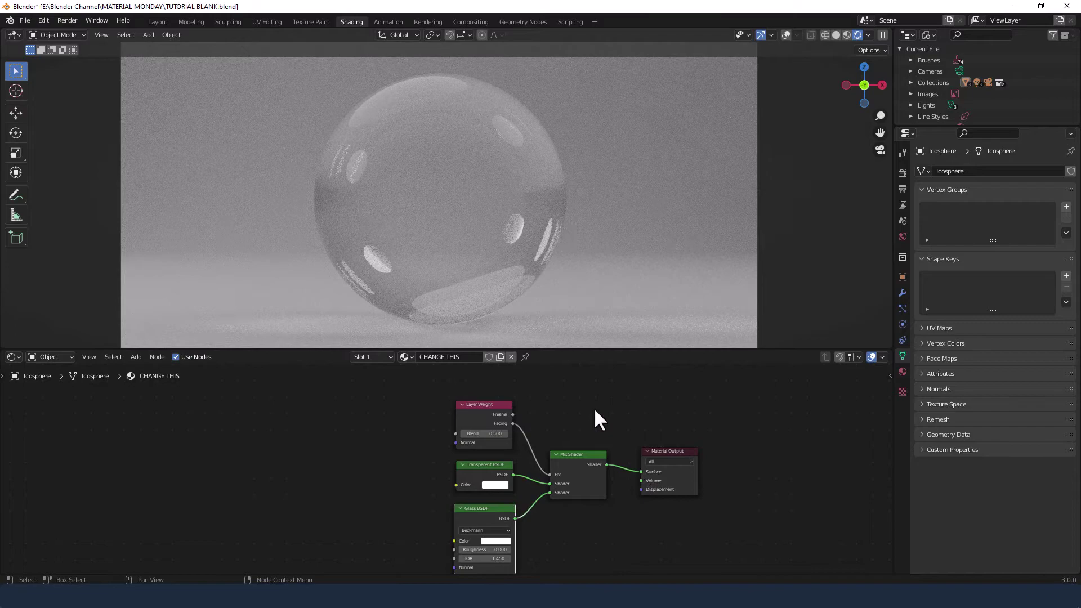
Duplicate the Layer Weight and Mix Shader nodes, placing the copies before the output
left_click(502, 405)
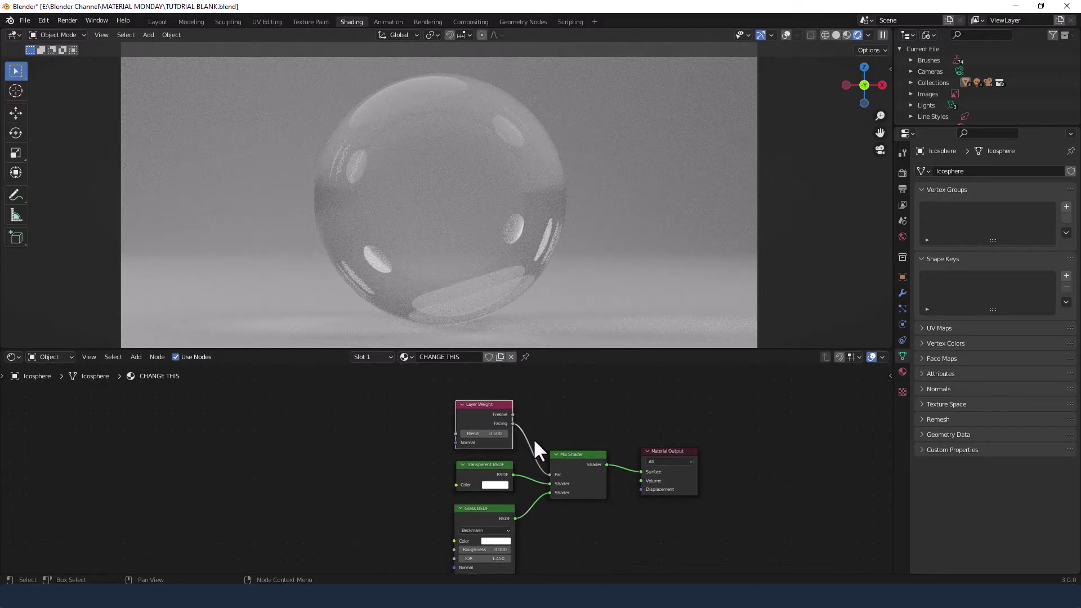
key("shift+d")
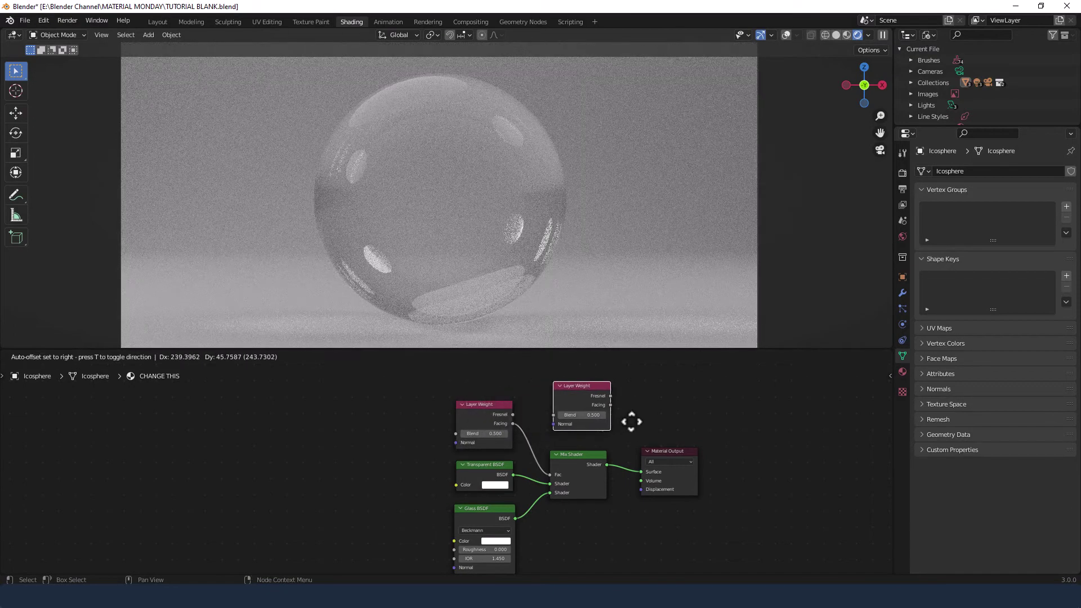
left_click(626, 422)
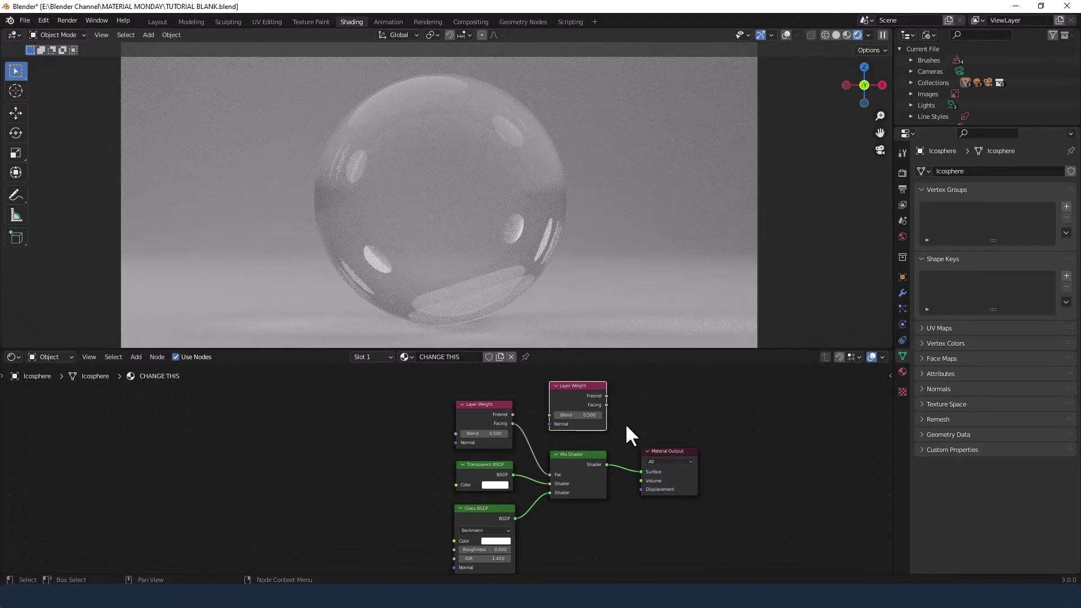
left_click(589, 454)
key("shift+d")
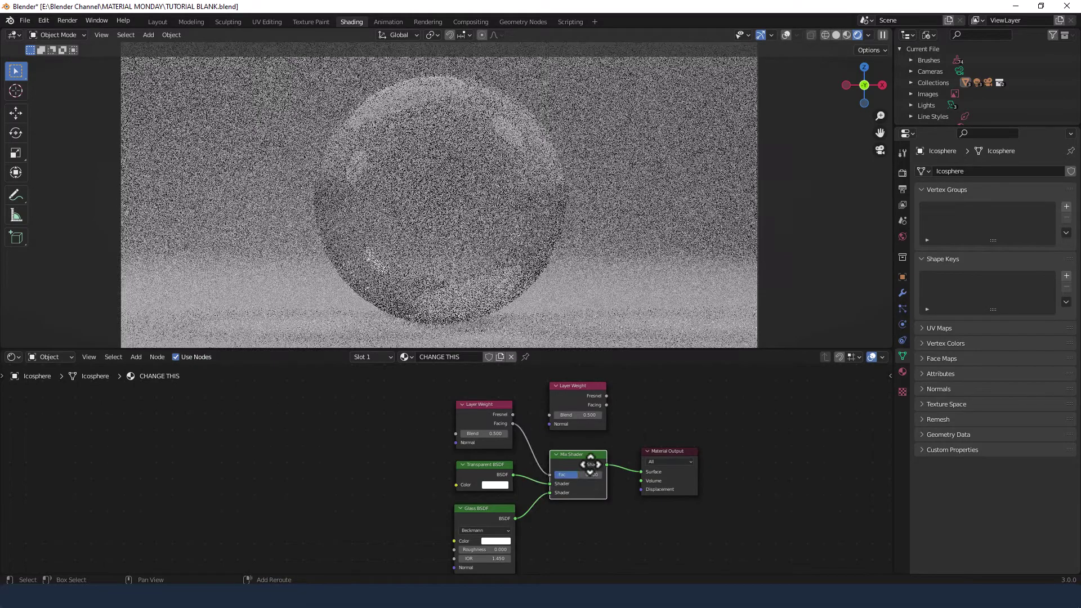
left_click(629, 461)
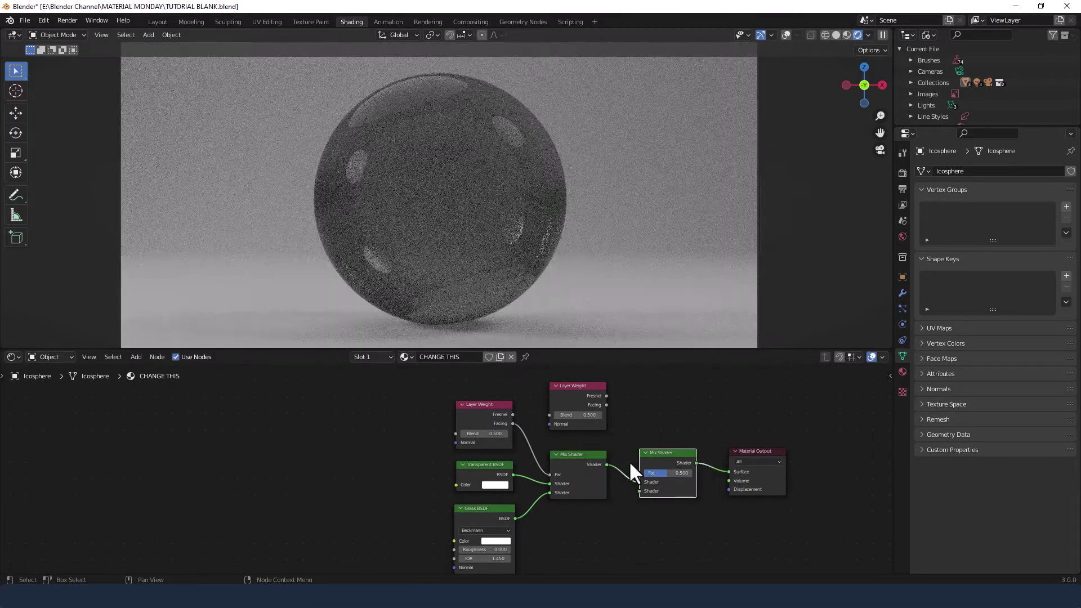
Connect the new Layer Weight's Fresnel to the second Mix Shader's Fac
left_click(604, 398)
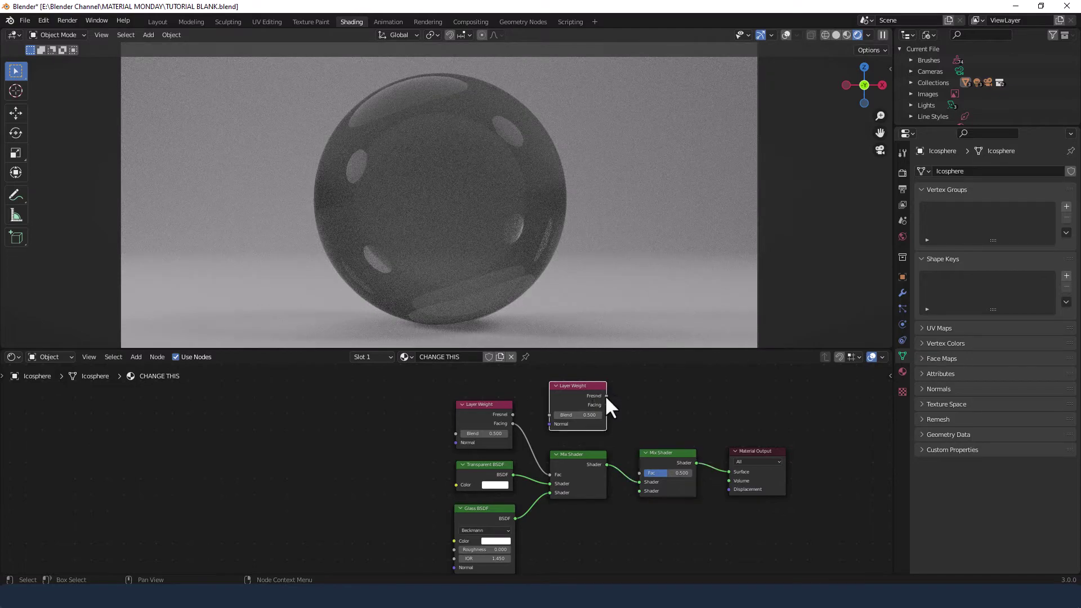
left_click_drag(606, 396, 639, 473)
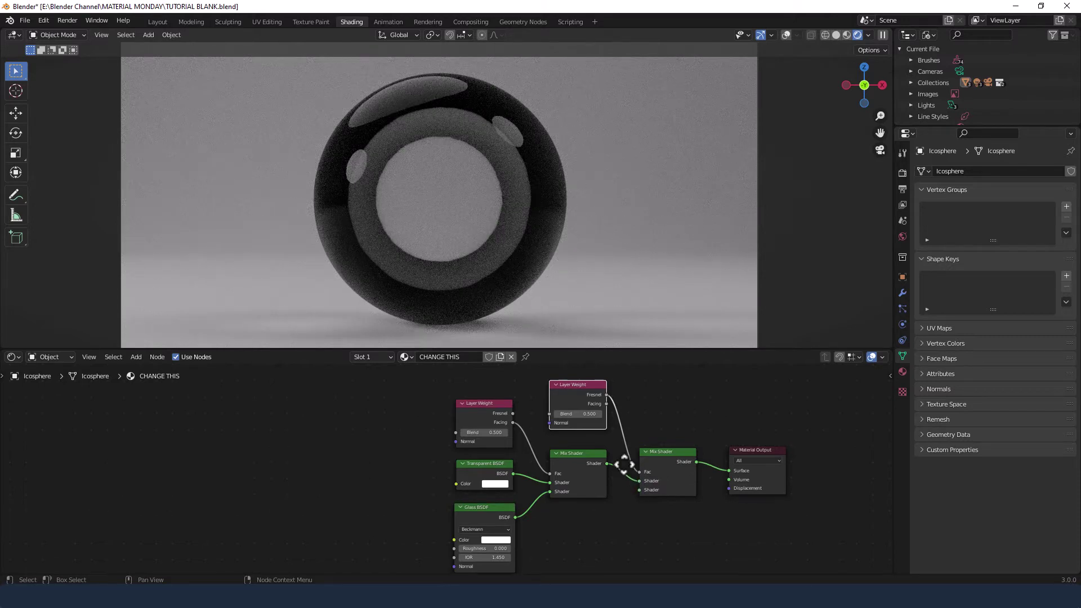
middle_click_drag(627, 467, 620, 458)
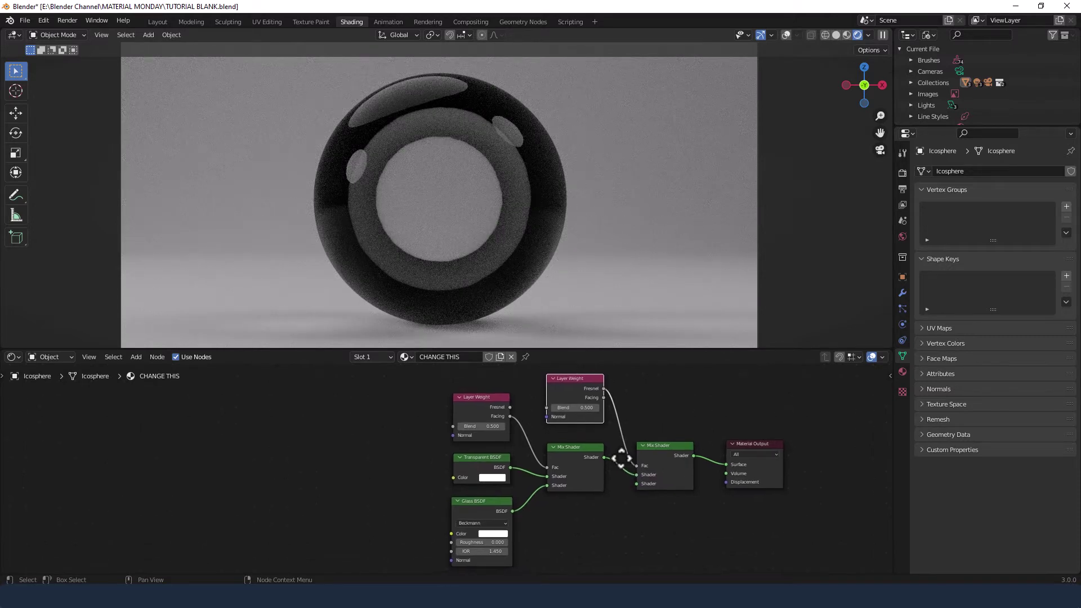
Set the upper Layer Weight Blend to 0.001 and the lower one to 0.200
left_click(574, 408)
type("0.001")
key("Return")
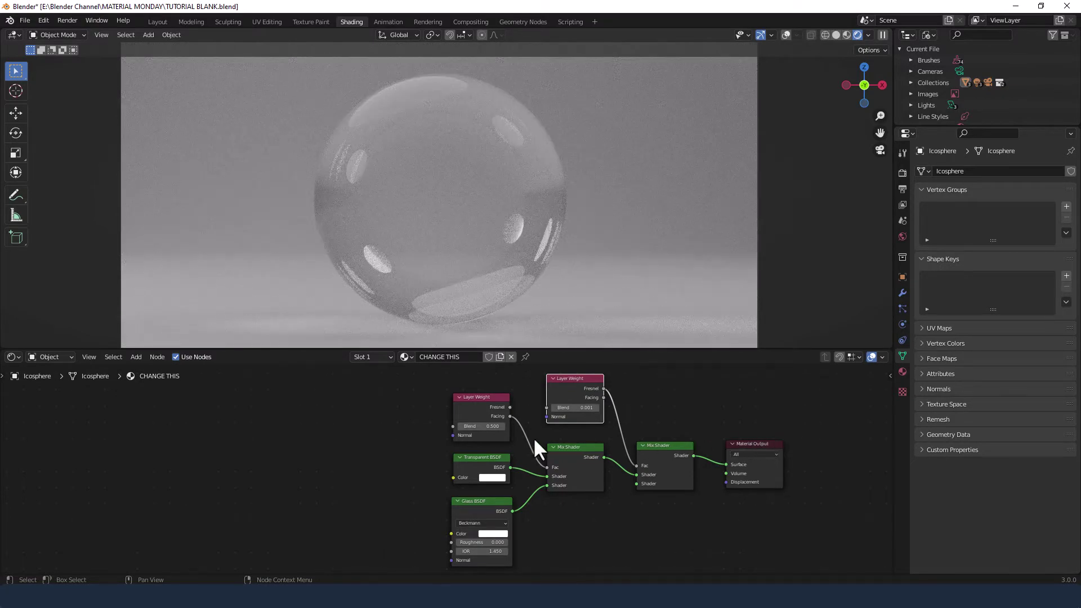
left_click(481, 426)
key("BackSpace")
type("0.2")
key("Return")
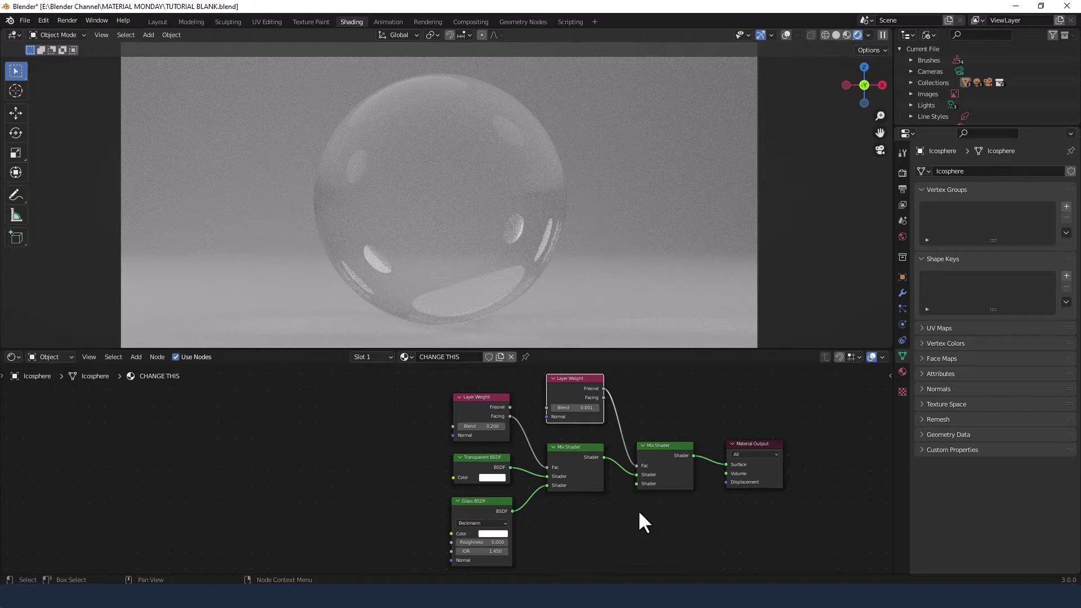
Add a ColorRamp left of the shaders feeding the Transparent BSDF Color
middle_click_drag(593, 514, 679, 506)
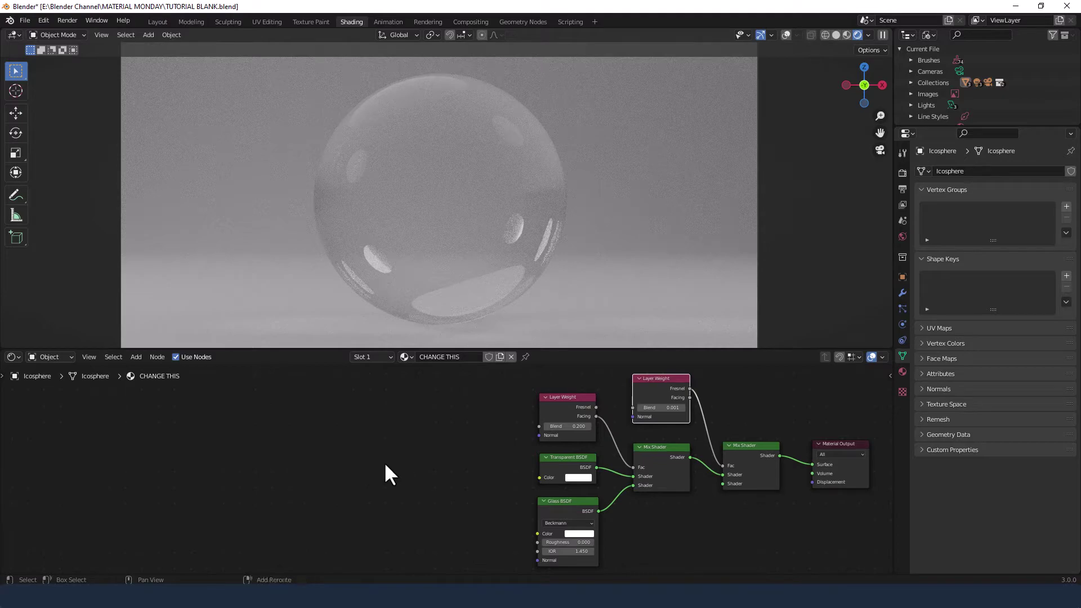
key("shift+a")
left_click(350, 444)
type("COLO")
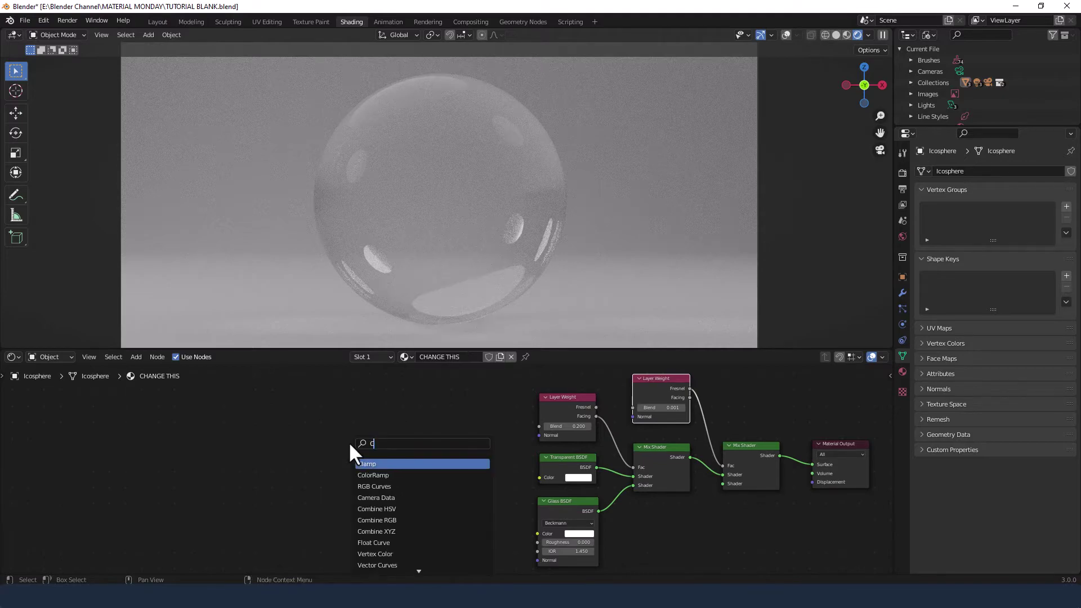
left_click(390, 463)
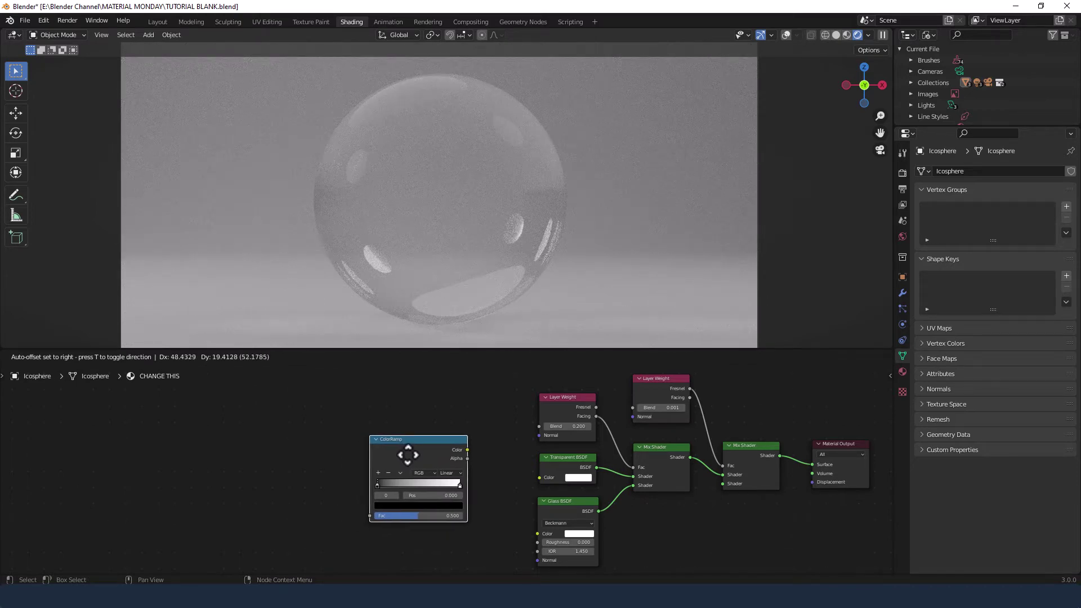
left_click(413, 454)
left_click_drag(472, 450, 538, 478)
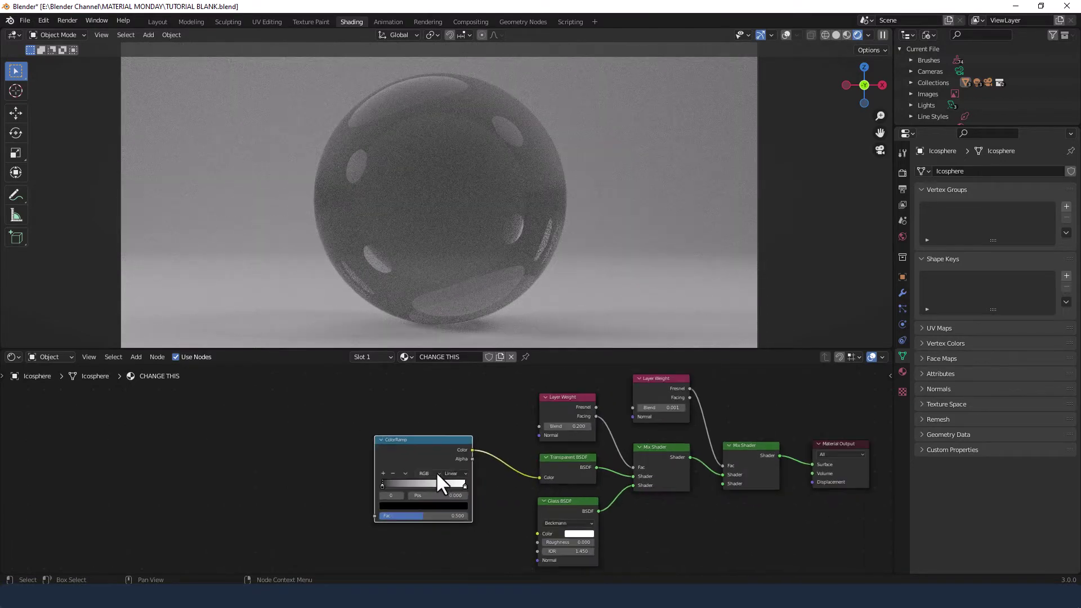
Set the ColorRamp to HSL colour mode with Clockwise hue interpolation
scroll(437, 472, "up", 2)
middle_click_drag(436, 474, 452, 460)
left_click(451, 458)
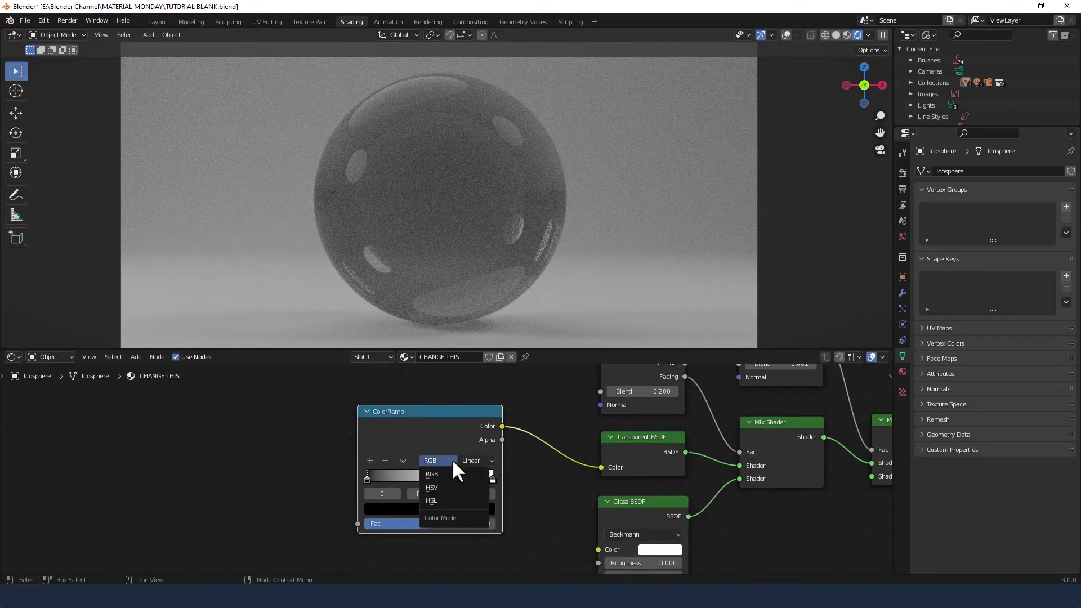
left_click(449, 498)
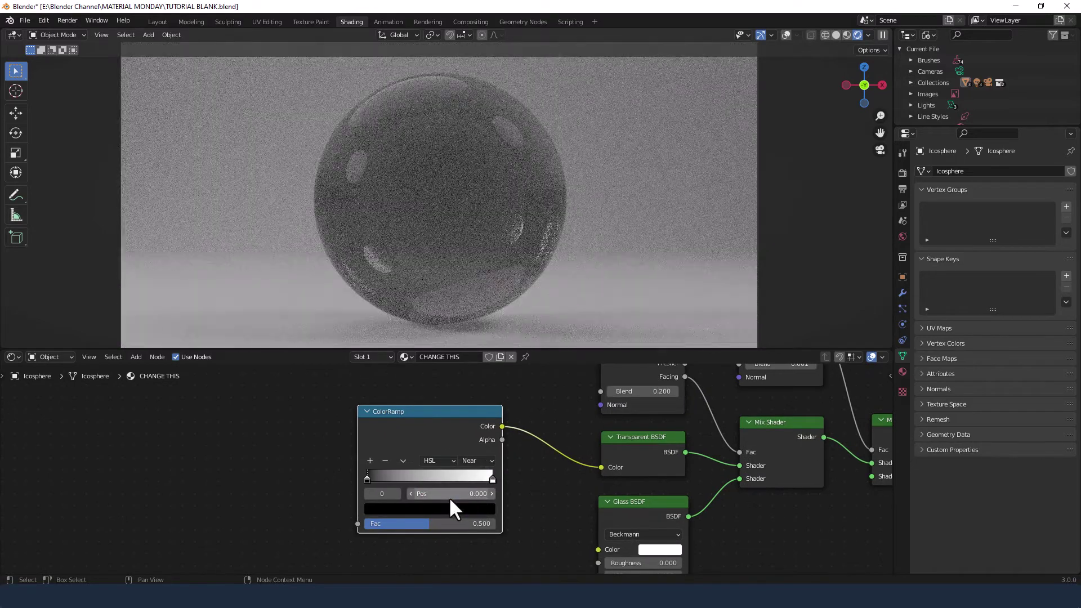
left_click(491, 461)
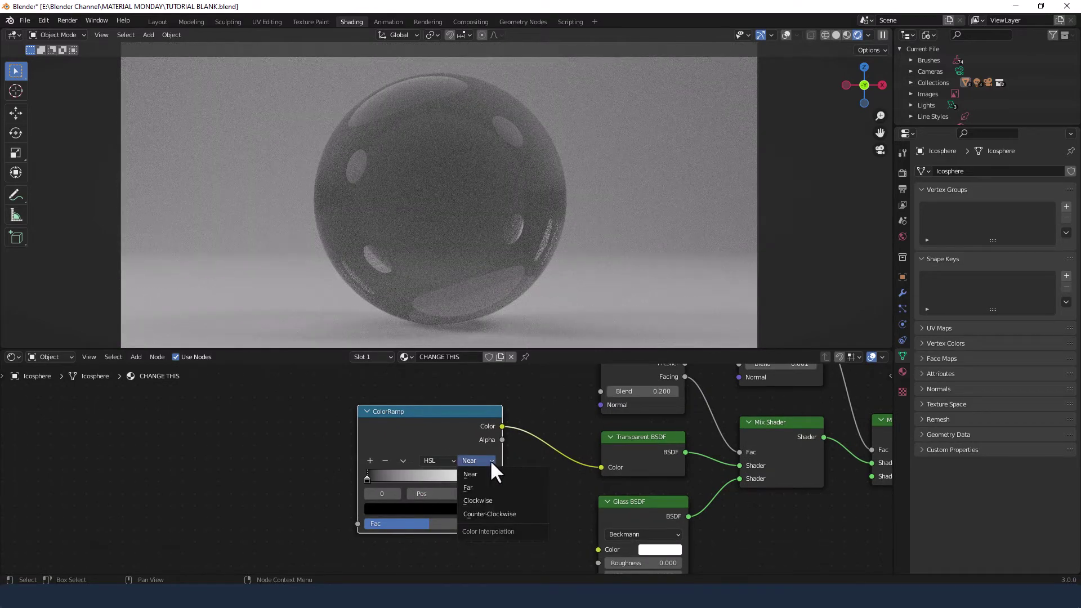
left_click(493, 500)
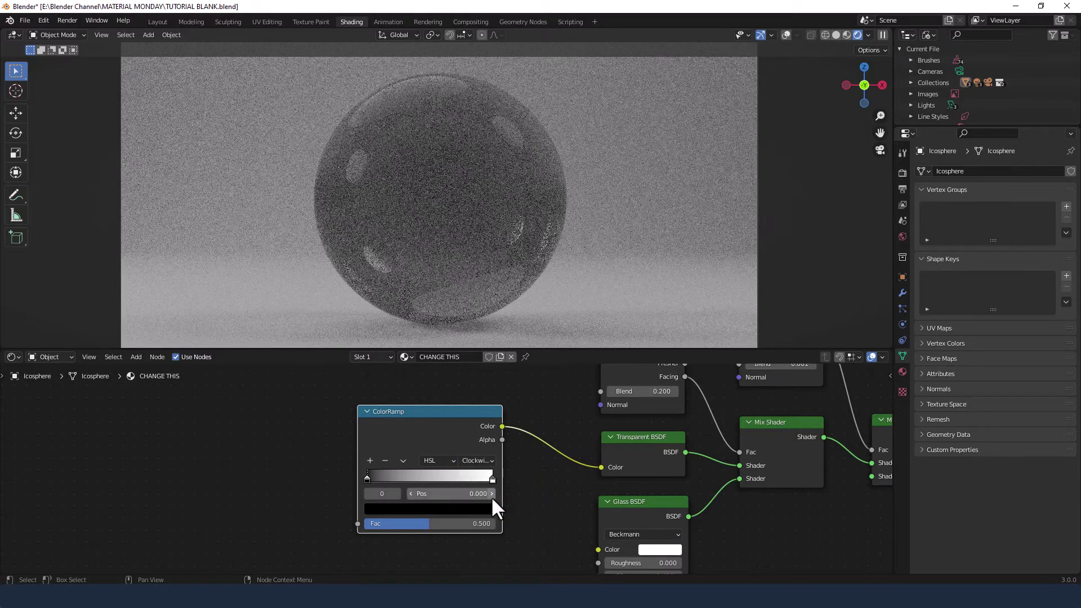
Make the first ramp stop full brightness with saturation 0.3
left_click(365, 478)
left_click(392, 510)
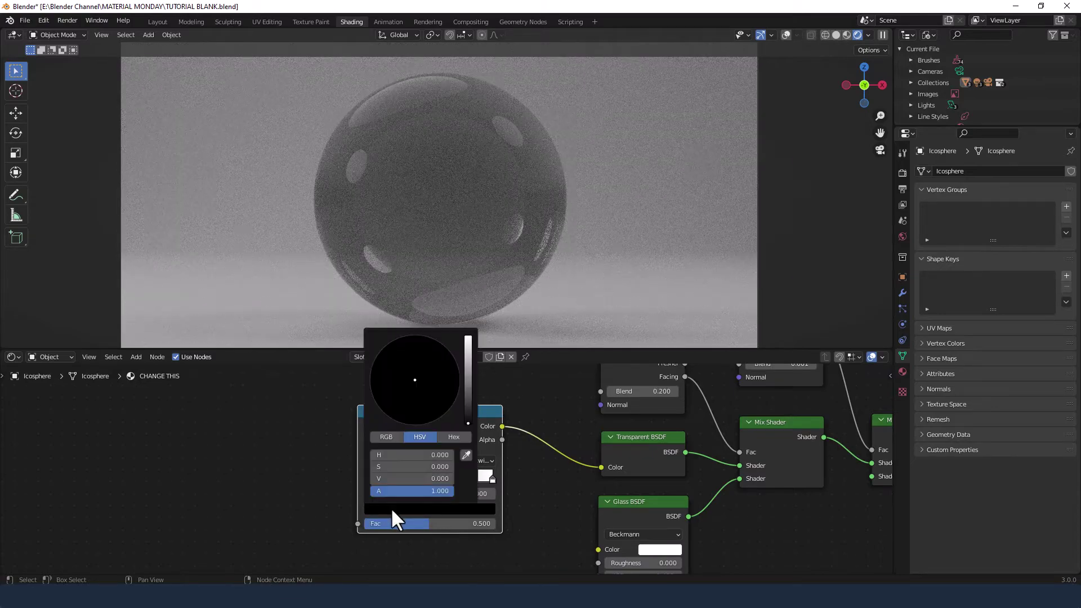
left_click_drag(467, 422, 467, 337)
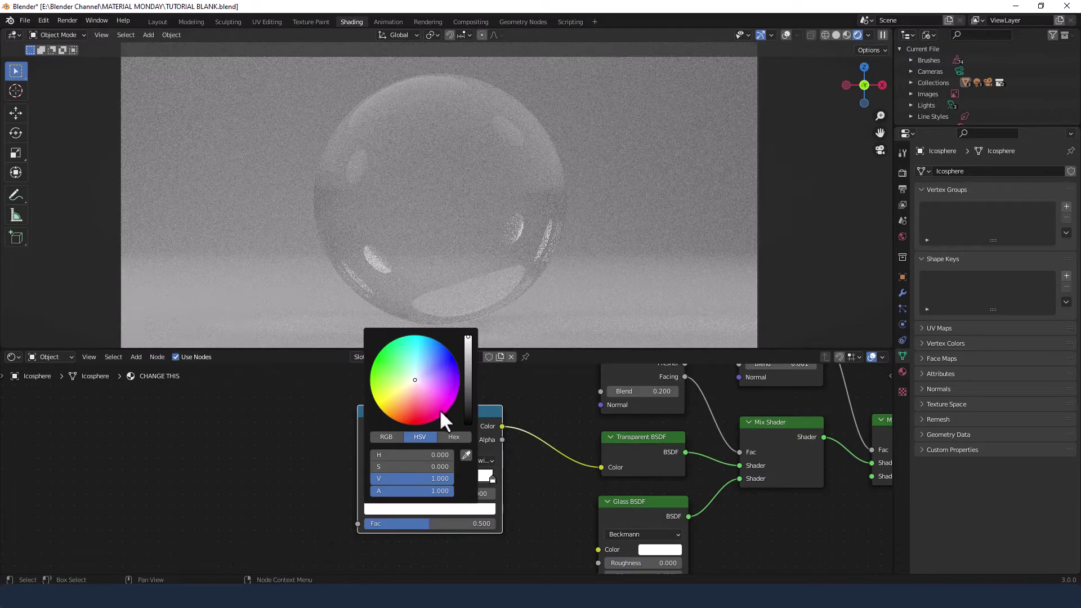
left_click_drag(409, 465, 446, 465)
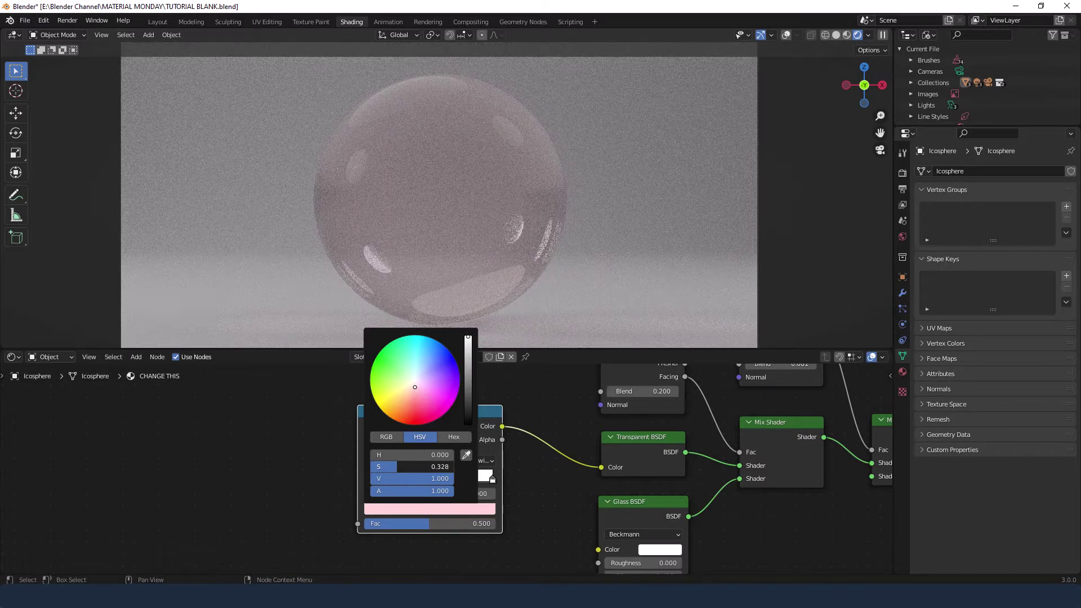
left_click(450, 466)
key("BackSpace")
type("0.3")
key("Return")
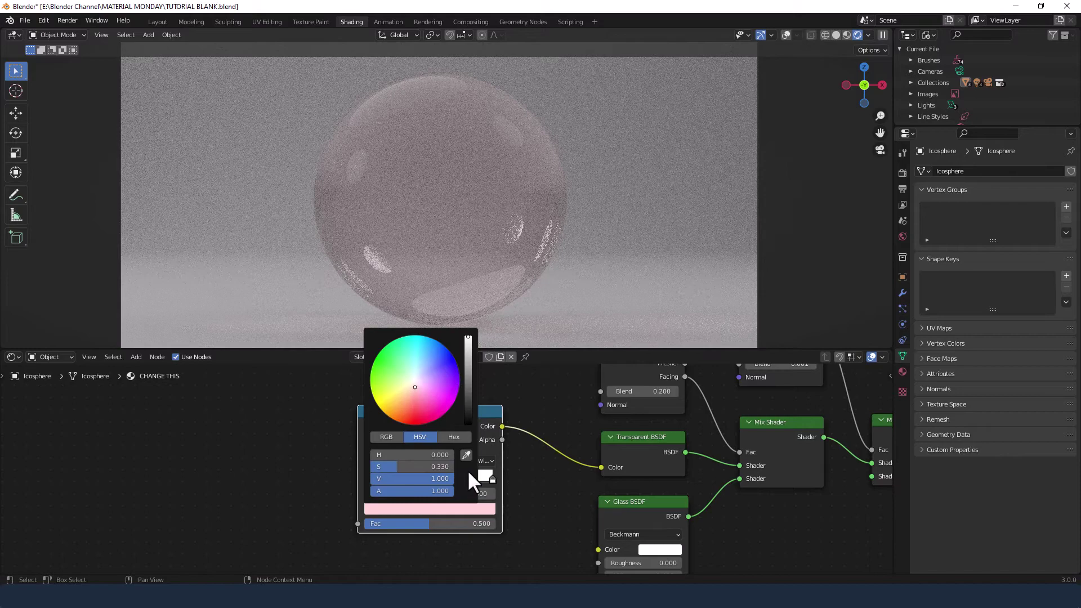
Give the second ramp stop saturation 0.330 and hue 0.950
left_click(493, 478)
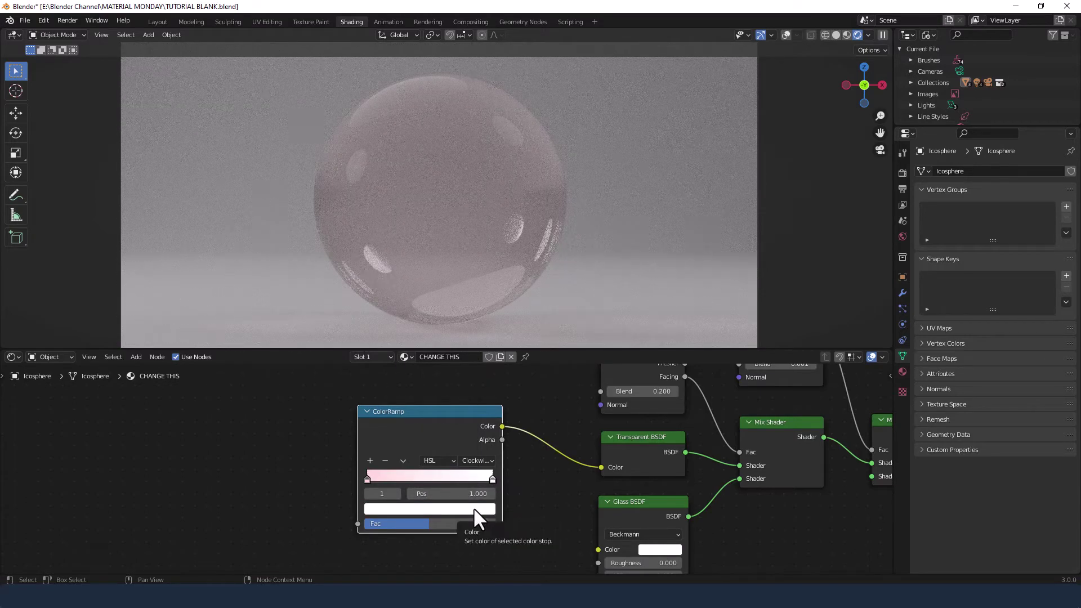
left_click(474, 508)
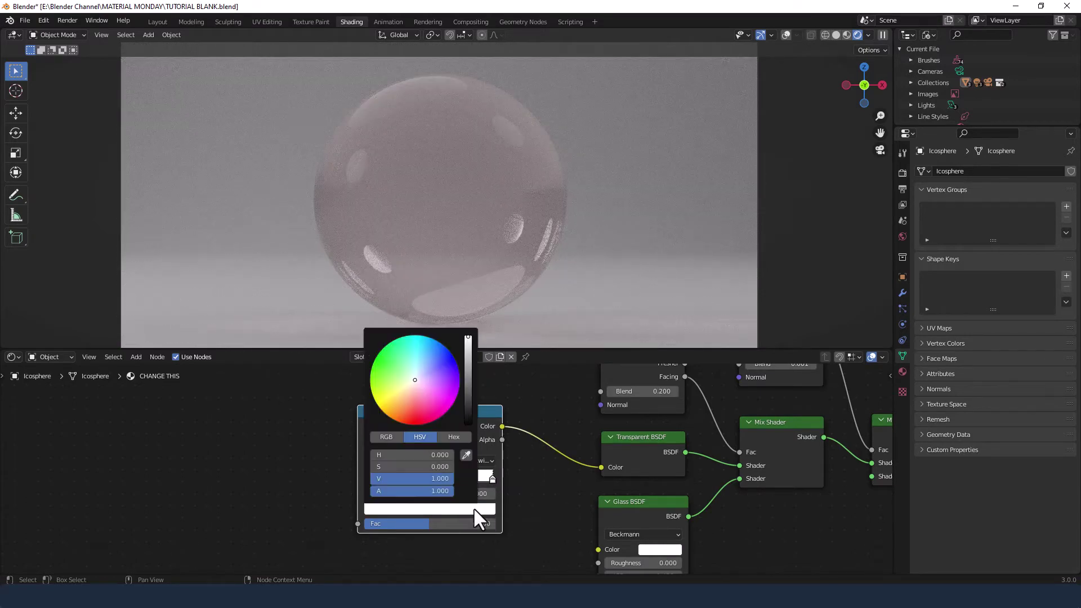
left_click(423, 466)
type(".33")
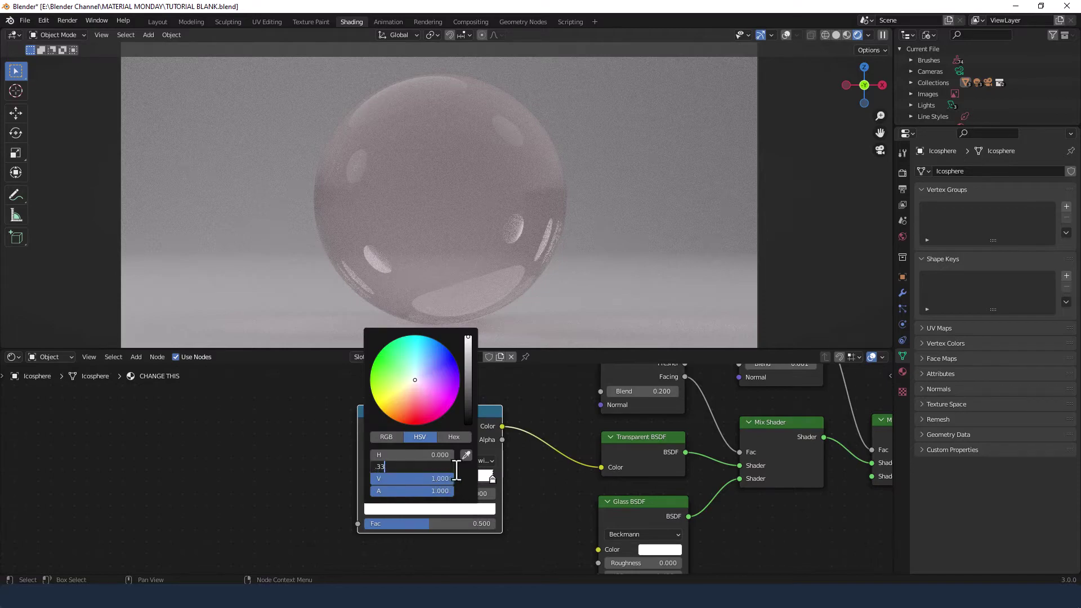
key("Return")
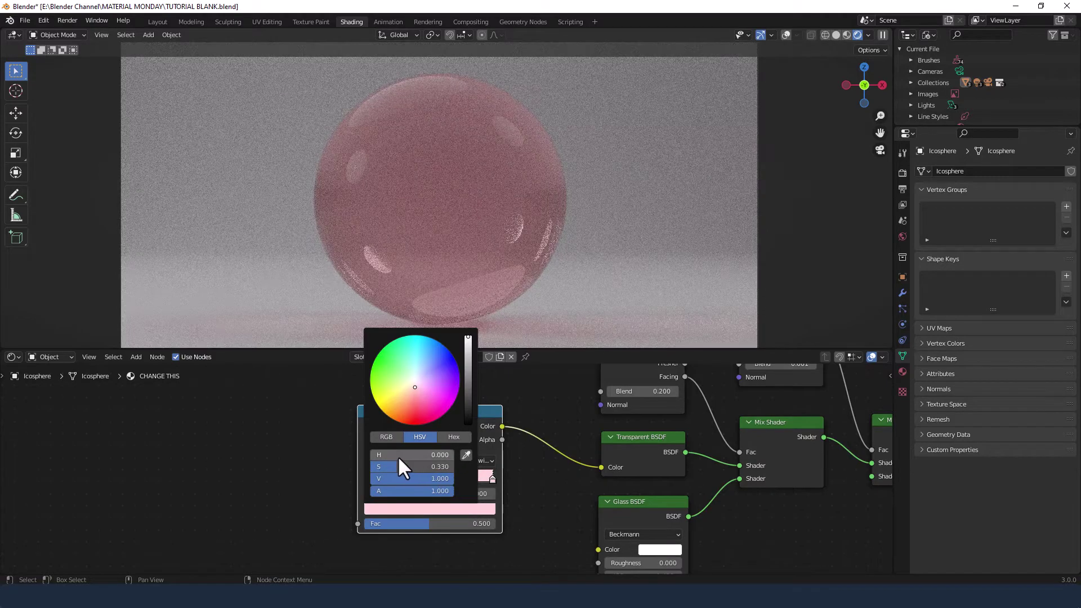
left_click_drag(397, 455, 448, 456)
left_click(448, 455)
type("0.95")
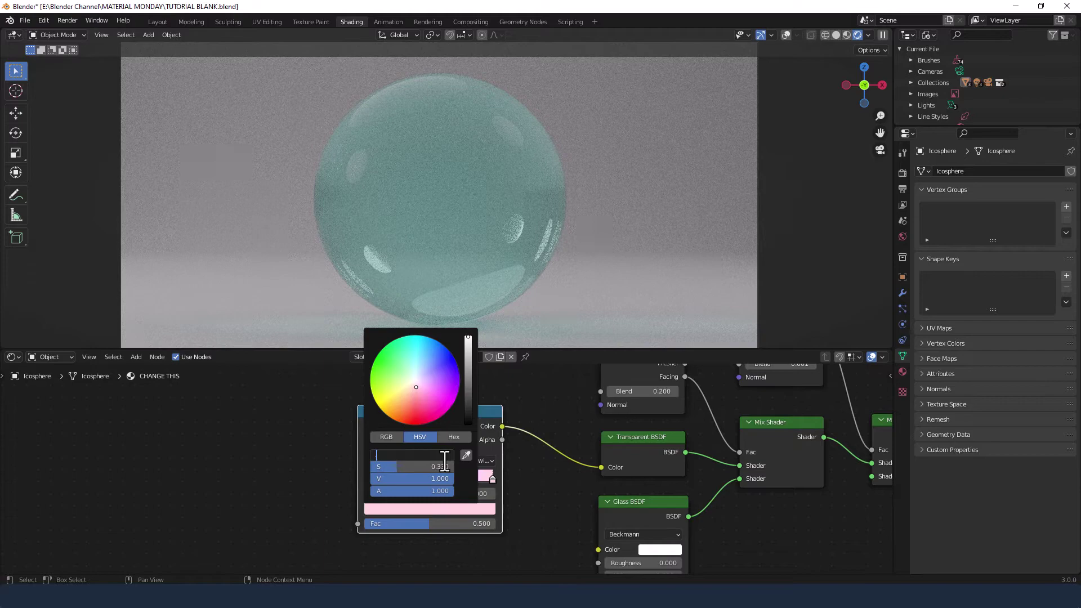
key("Return")
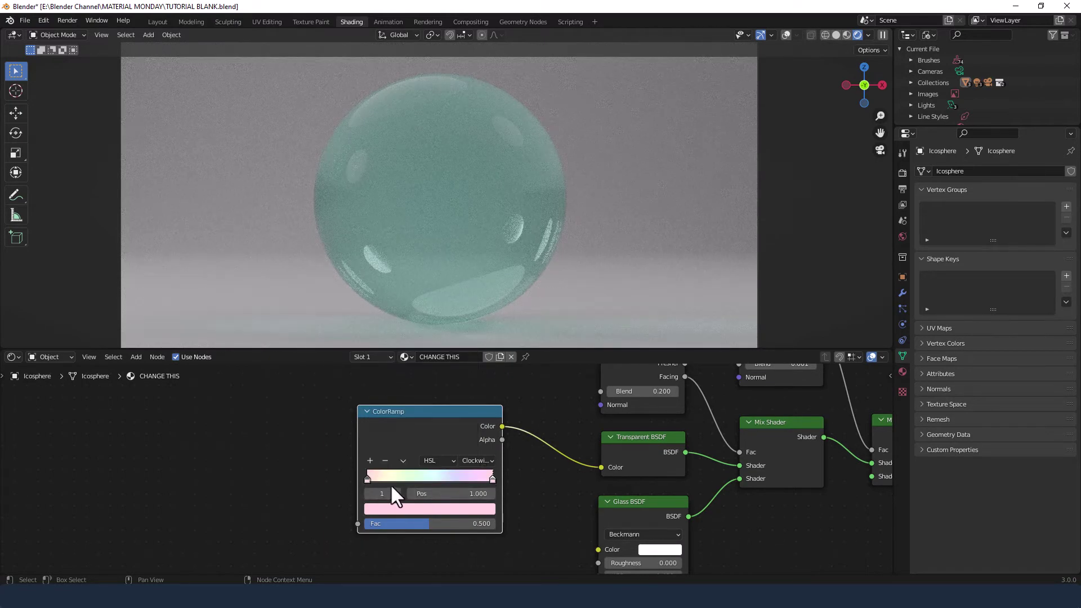
scroll(460, 484, "down", 3)
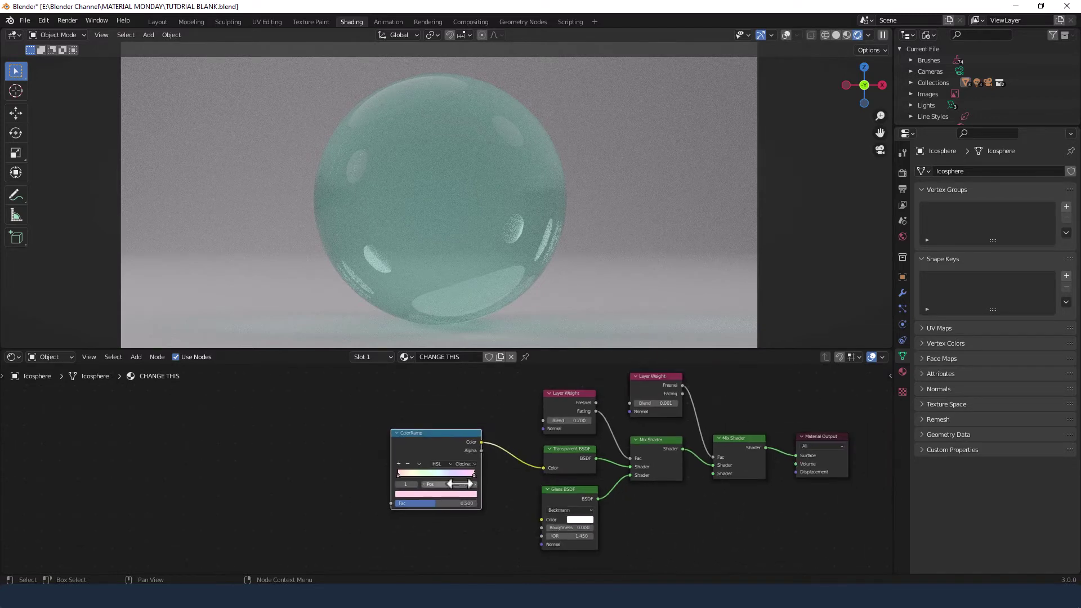
Add a Noise Texture left of the ColorRamp and link its Fac to the ramp's Fac
middle_click_drag(329, 471, 356, 478)
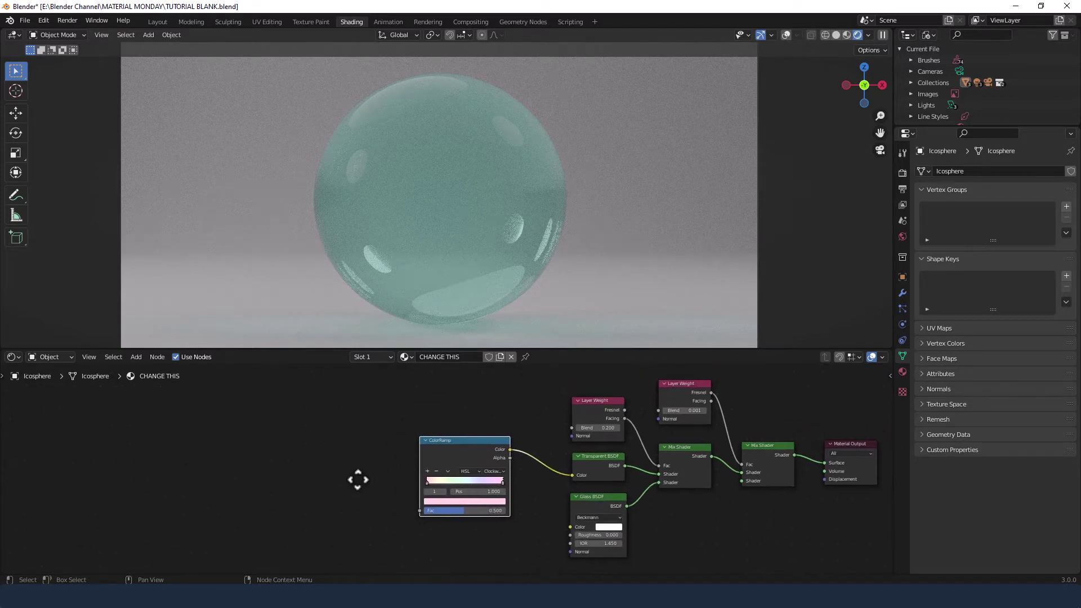
key("shift+a")
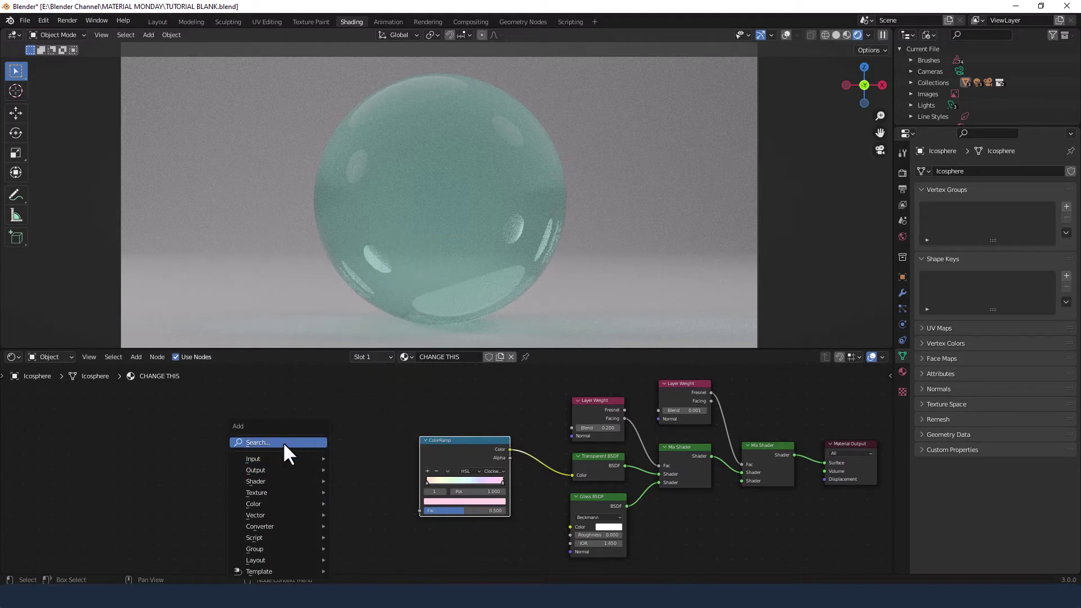
left_click(283, 441)
type("Noise")
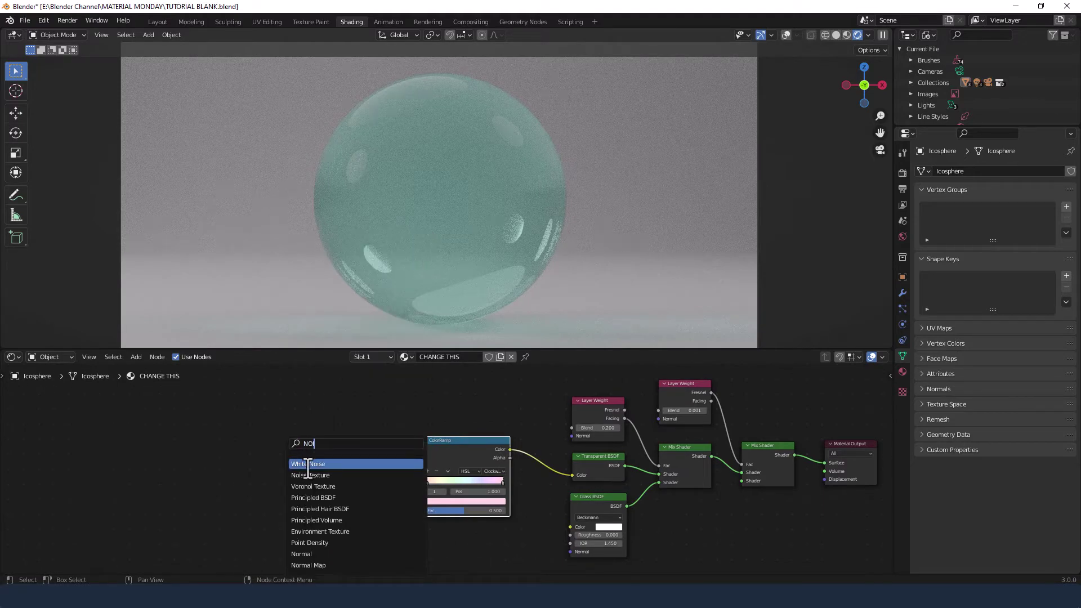
key("Return")
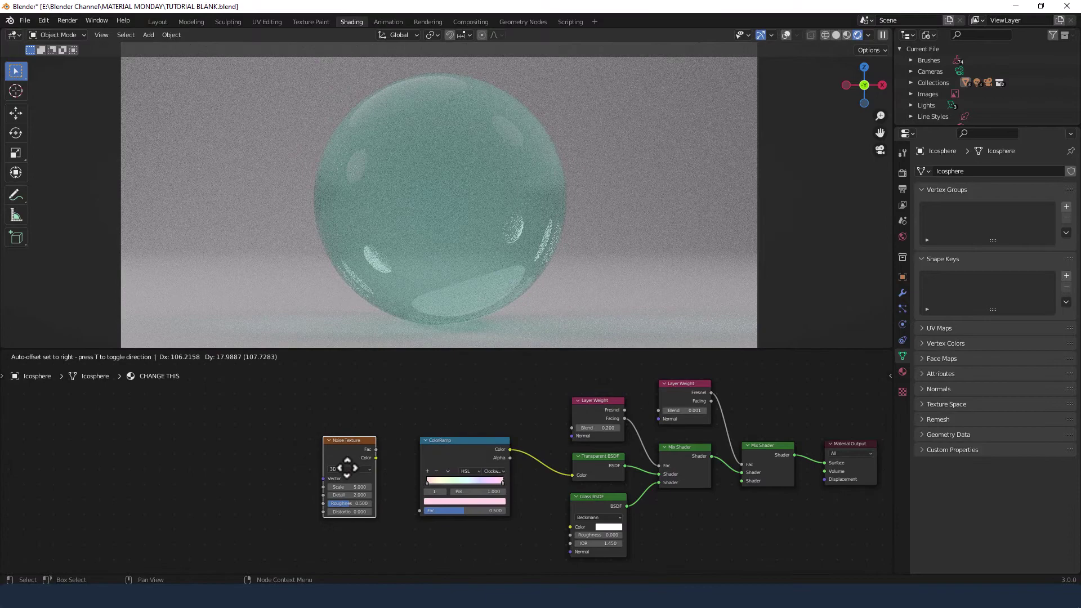
left_click(346, 469)
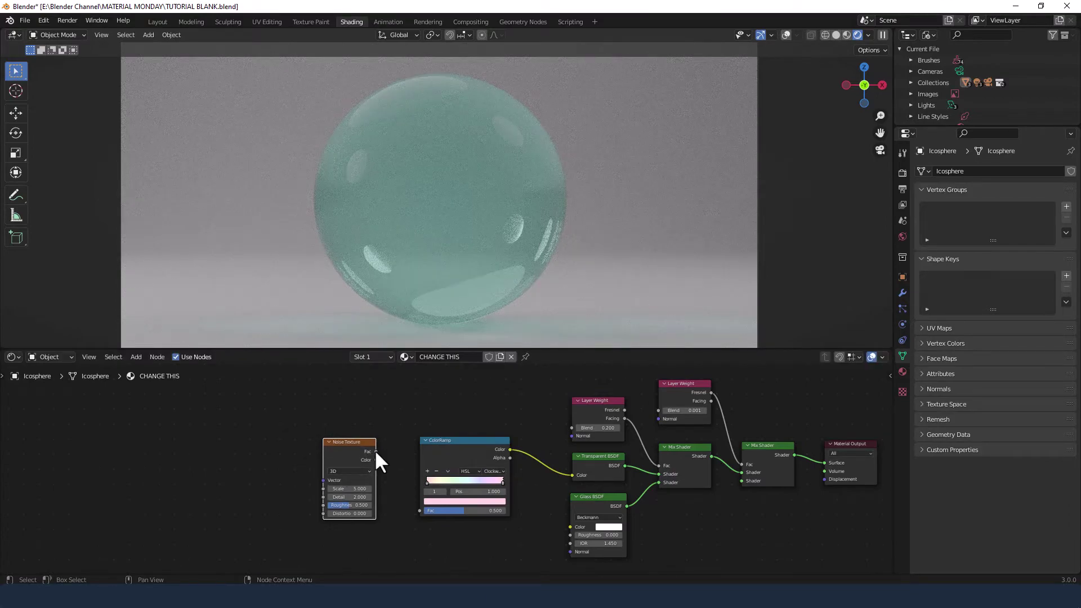
left_click_drag(376, 451, 417, 509)
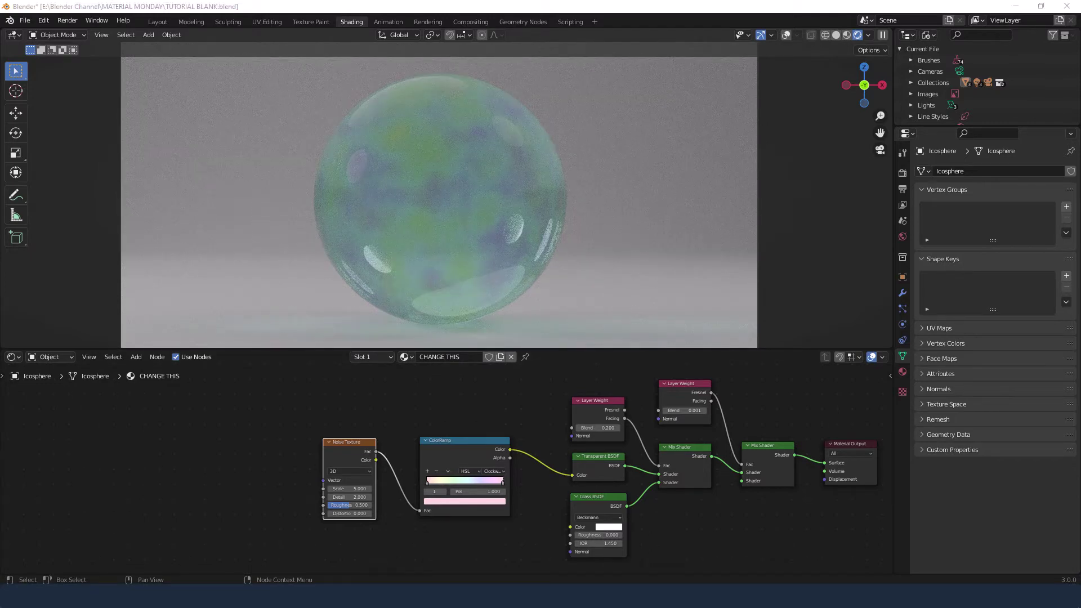
Set Noise Scale 1, Detail 5, Roughness 0.005, Distortion 1, and add Texture Coordinate and Mapping nodes
left_click(354, 489)
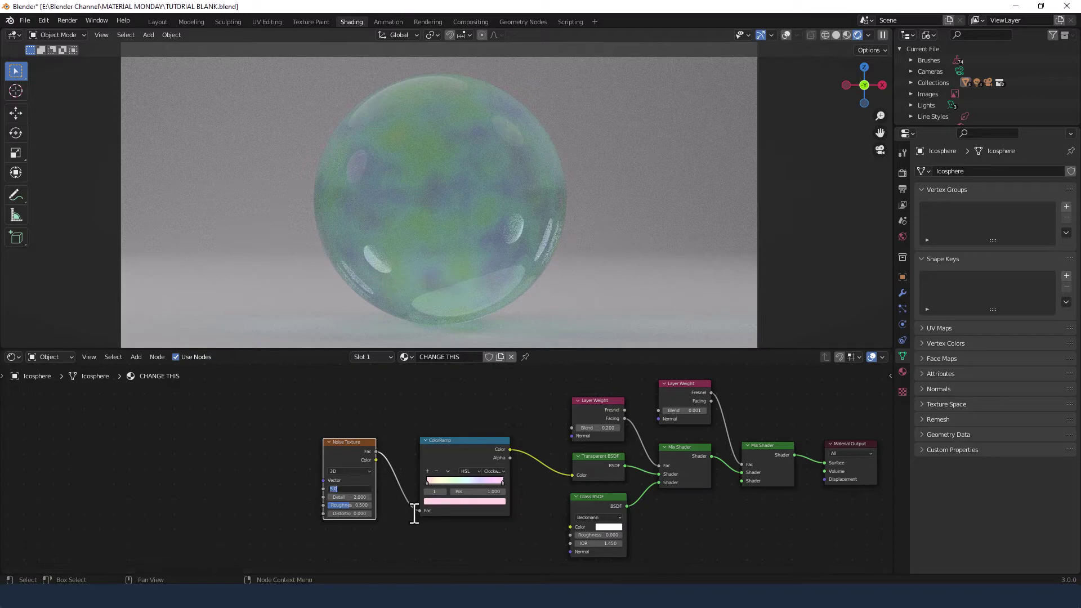
type("1")
key("Tab")
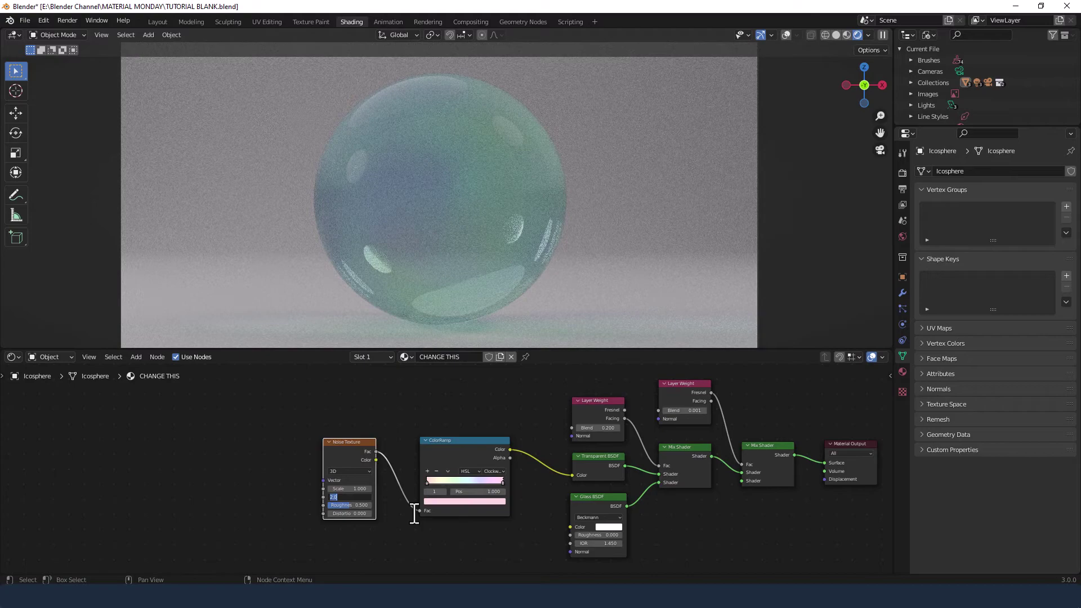
type("5")
key("Tab")
key("BackSpace")
type(".005")
key("Tab")
type("1")
key("Tab")
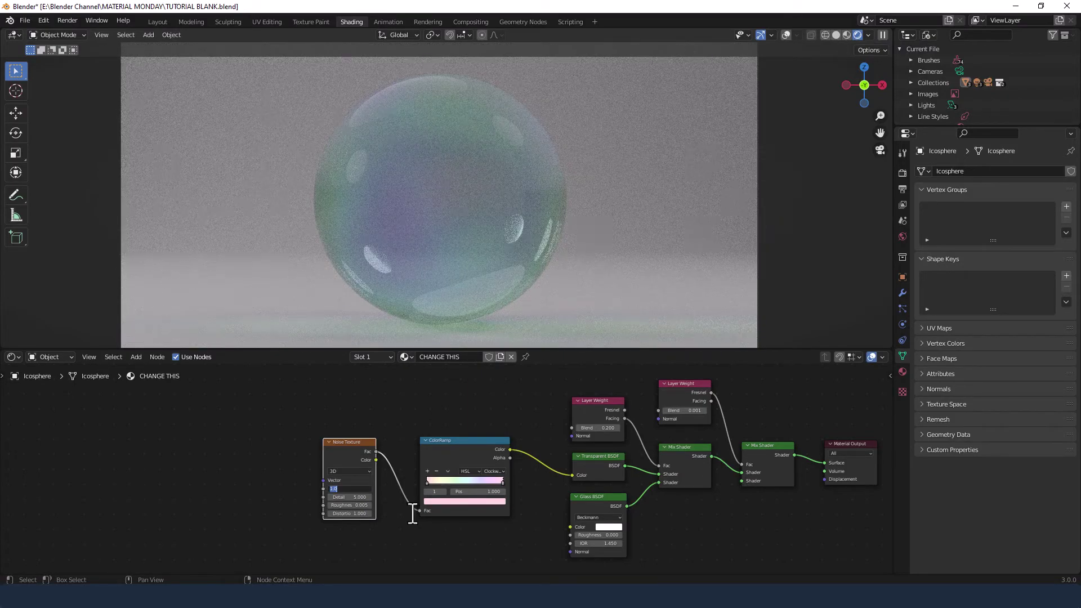
left_click(345, 441)
key("ctrl+t")
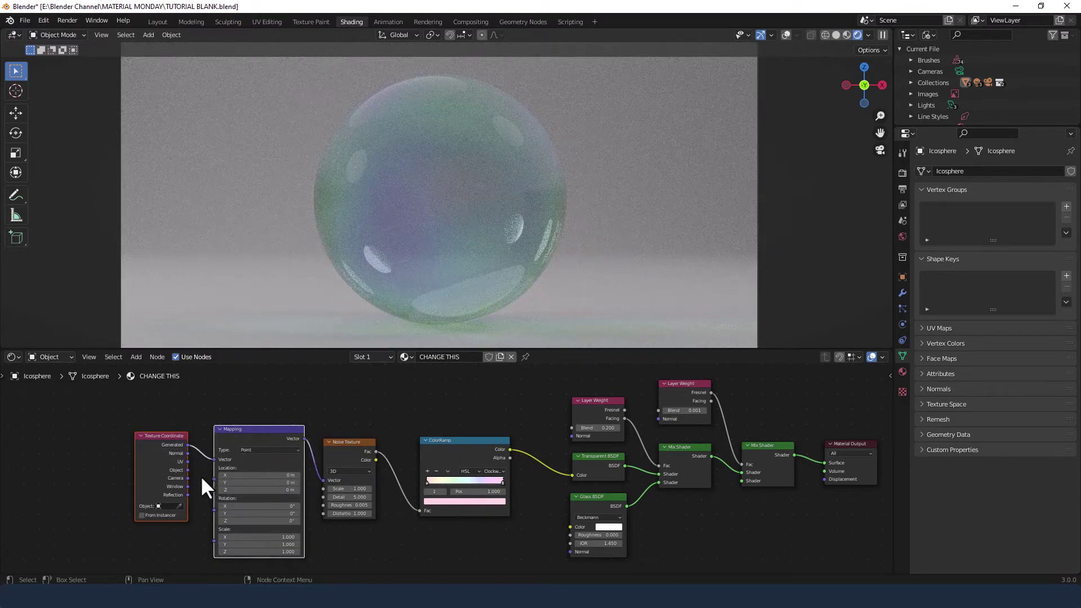
Feed the Texture Coordinate's Object output into the Mapping node's Vector input
left_click_drag(188, 469, 212, 458)
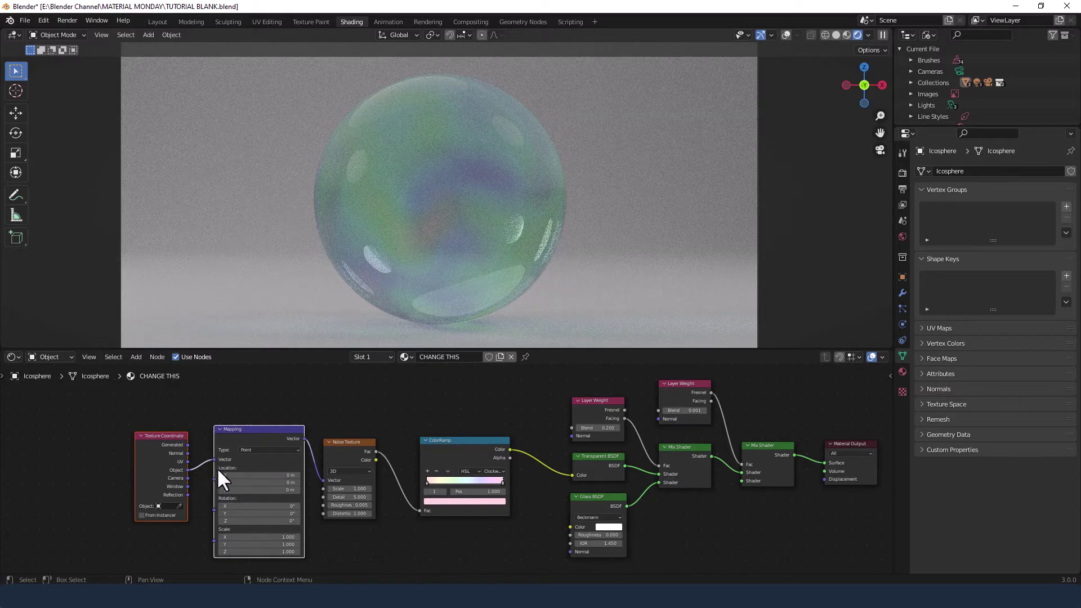
key("Home")
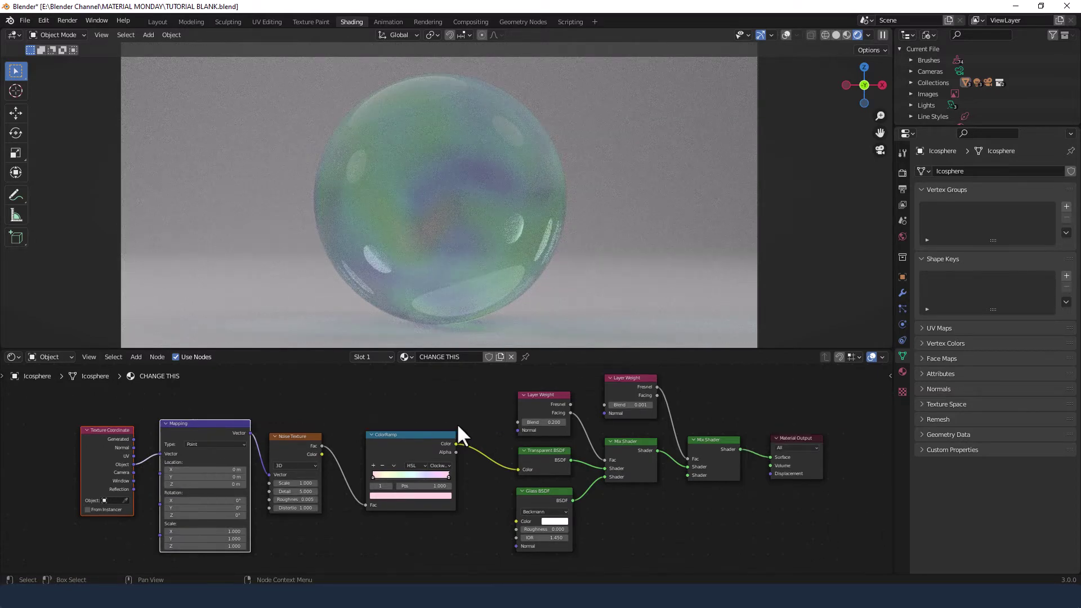
key("shift+a")
Insert a Hue/Saturation/Value node after the ColorRamp with Saturation 1.250
left_click(489, 418)
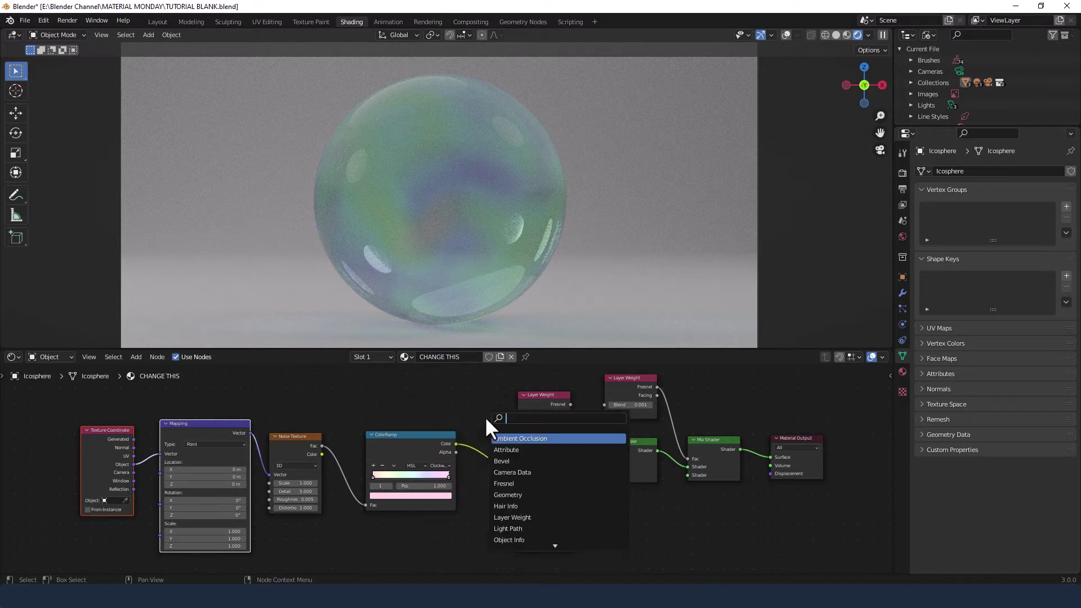
type("H")
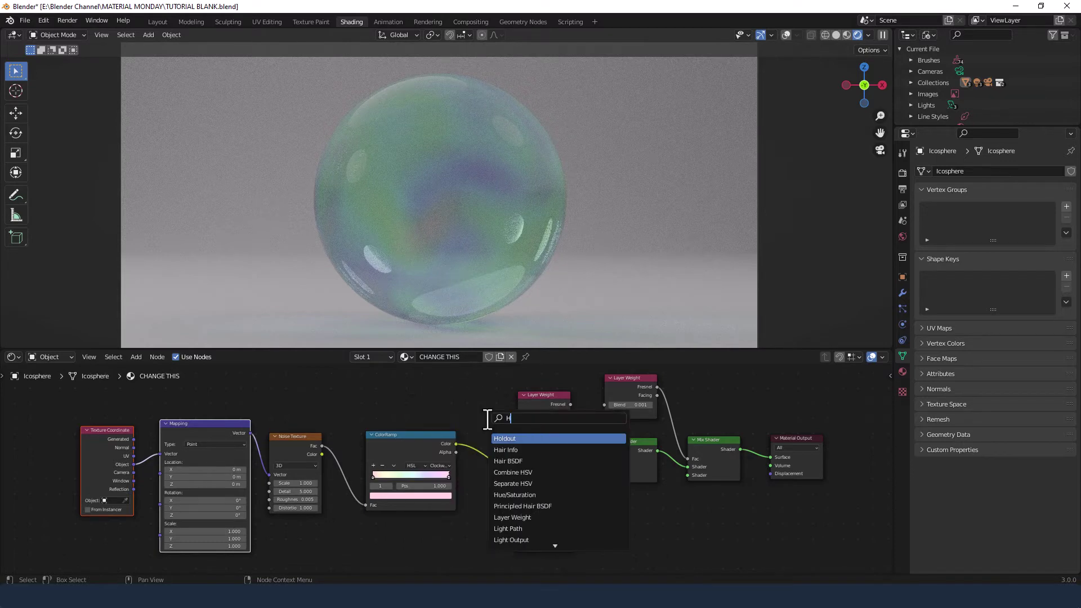
type("UE")
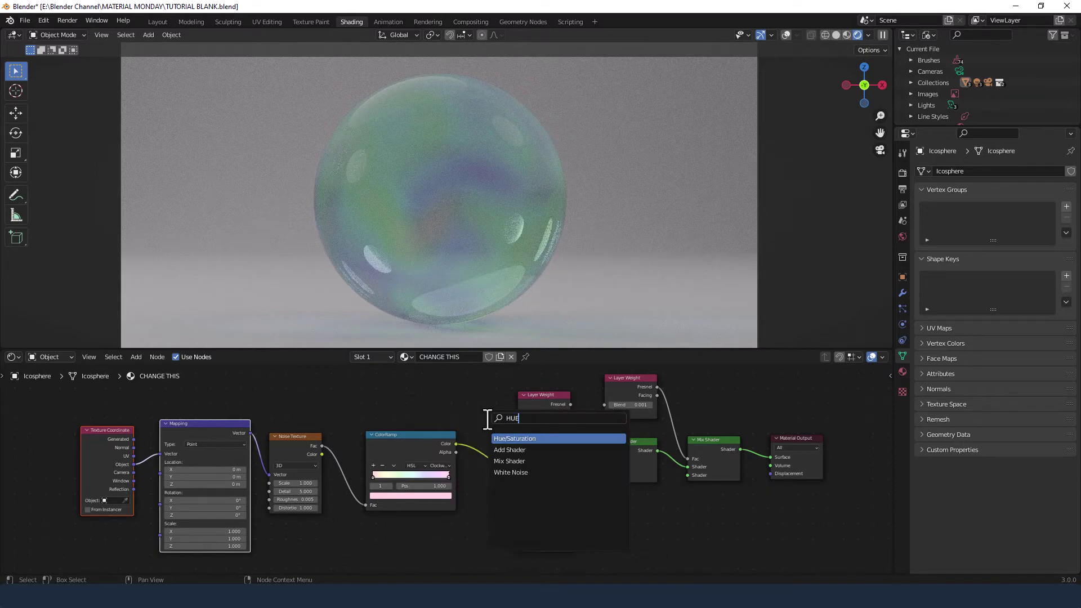
left_click(514, 439)
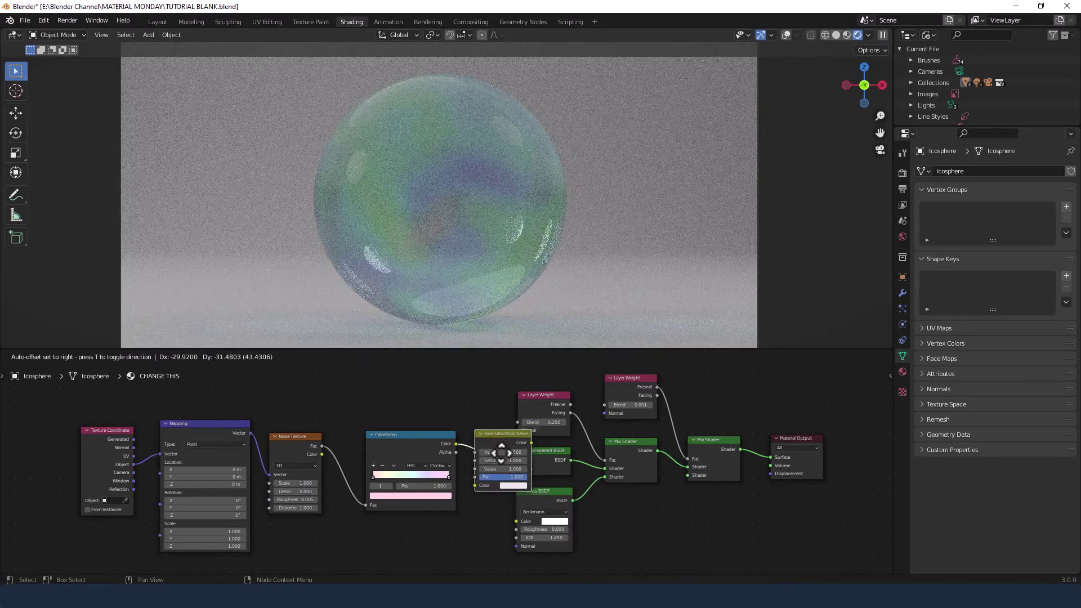
left_click(501, 453)
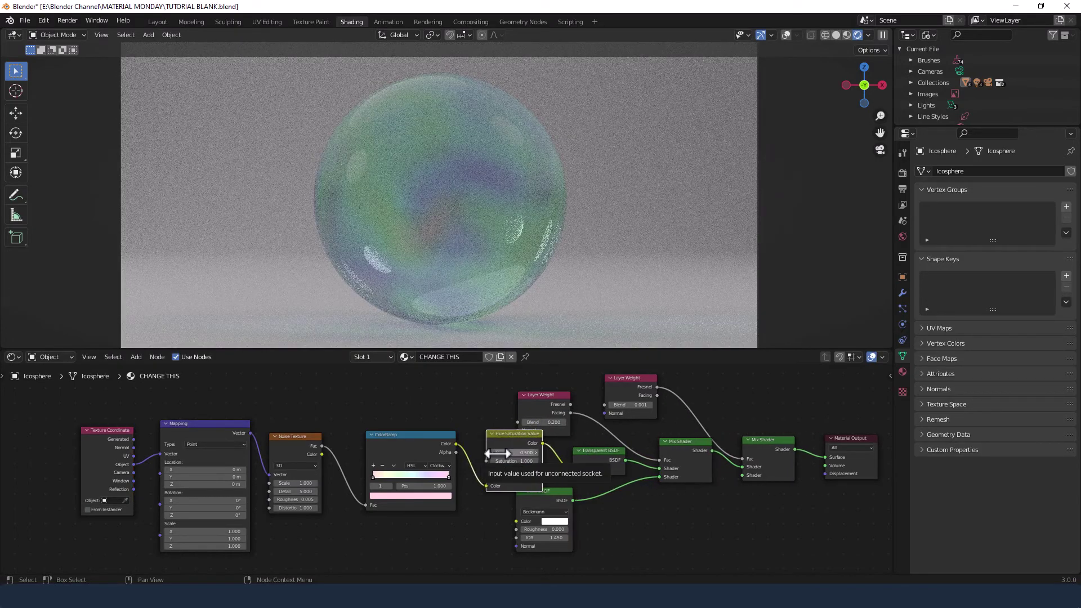
left_click(509, 460)
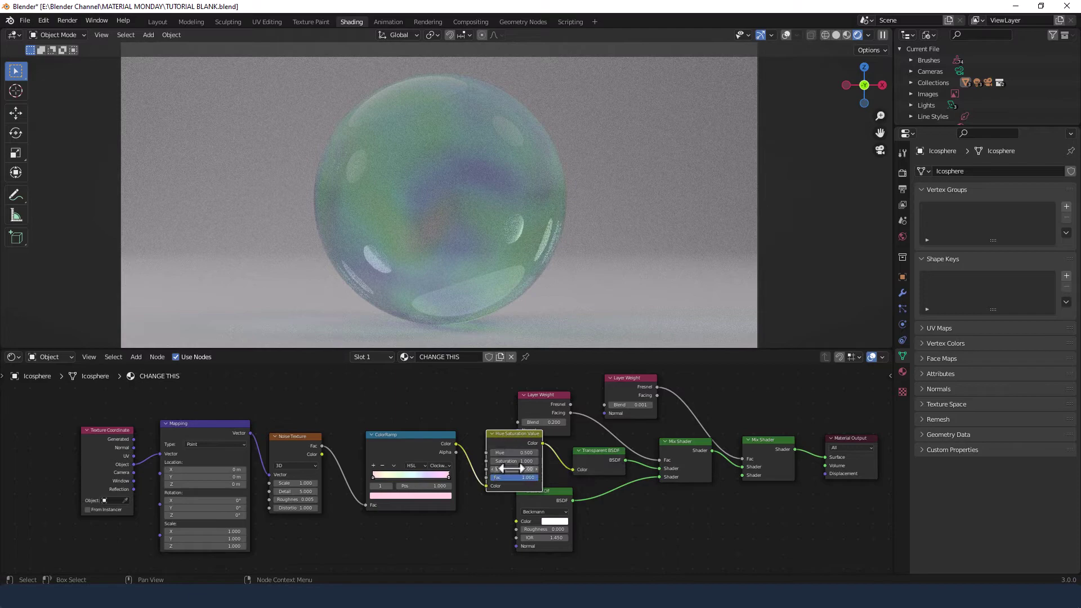
type("1.25")
key("Tab")
key("Tab")
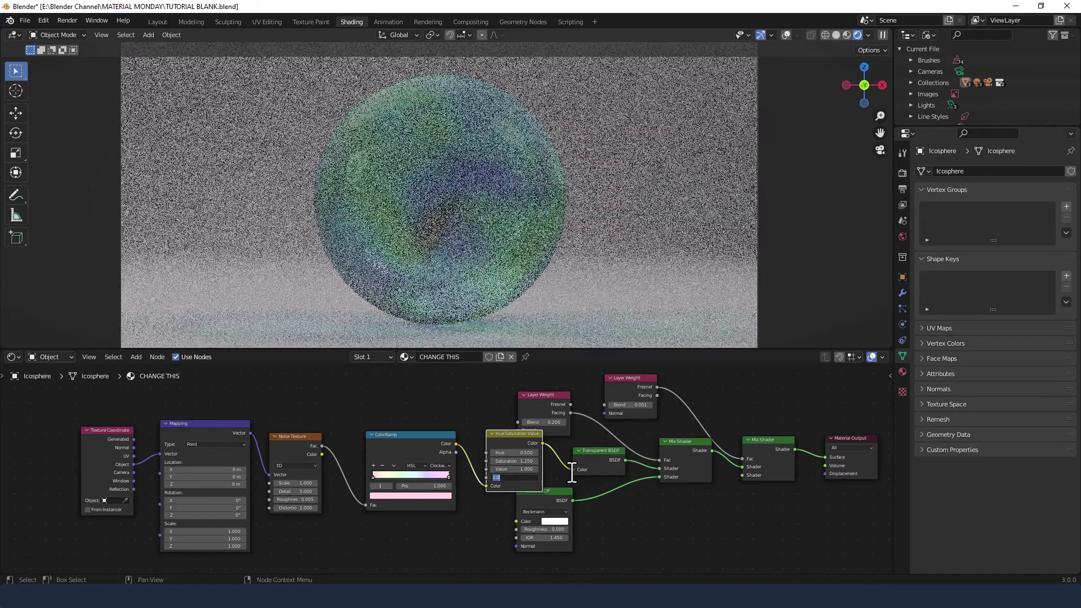
key("Return")
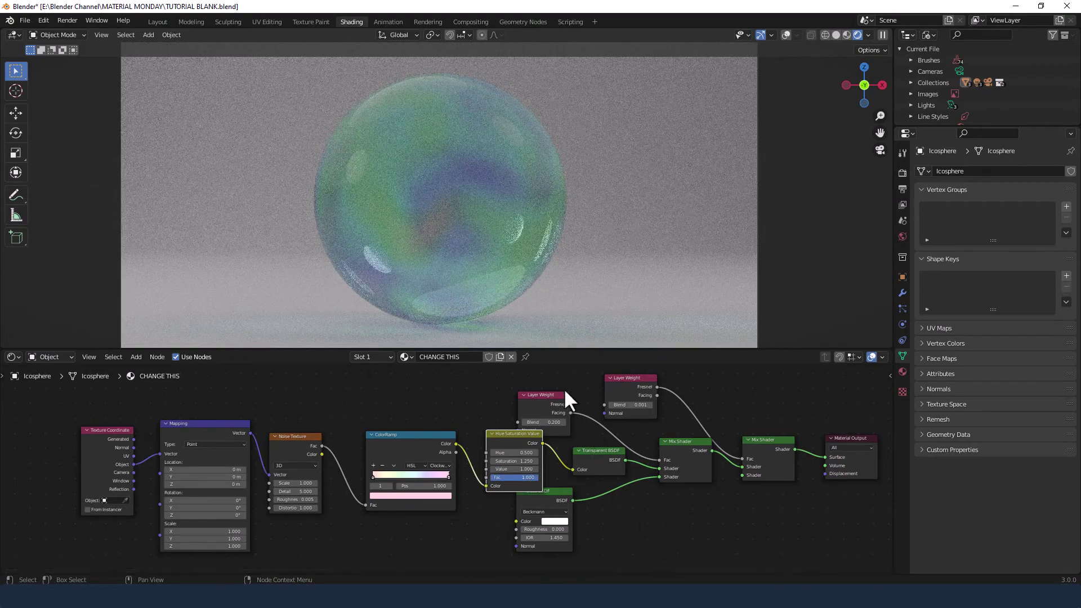
left_click_drag(555, 376, 831, 535)
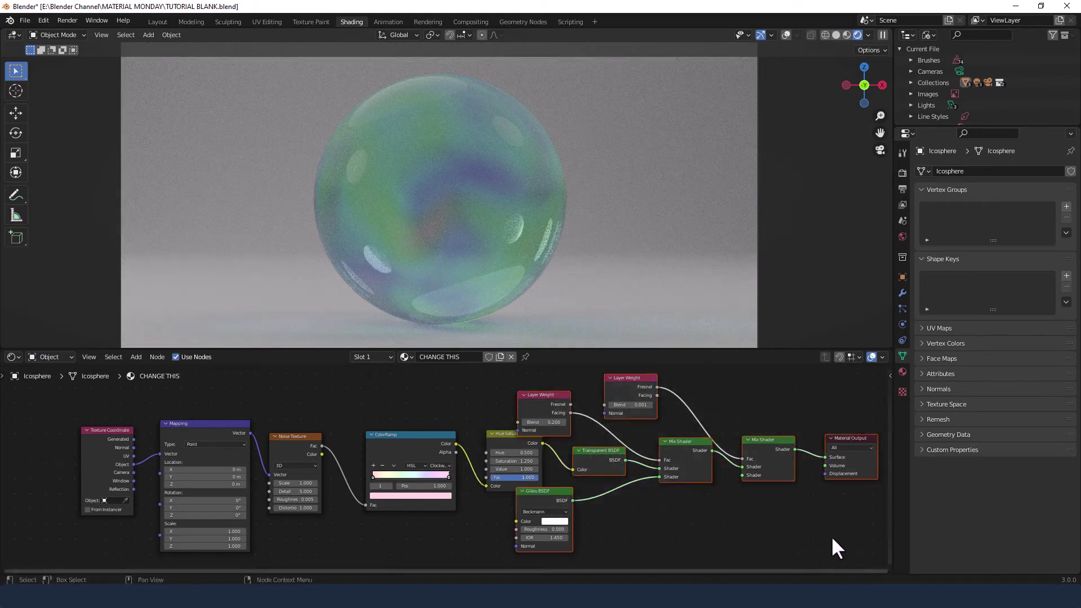
Shift the shader nodes right and reroute the HSV colour into the Glass BSDF Color
key("g")
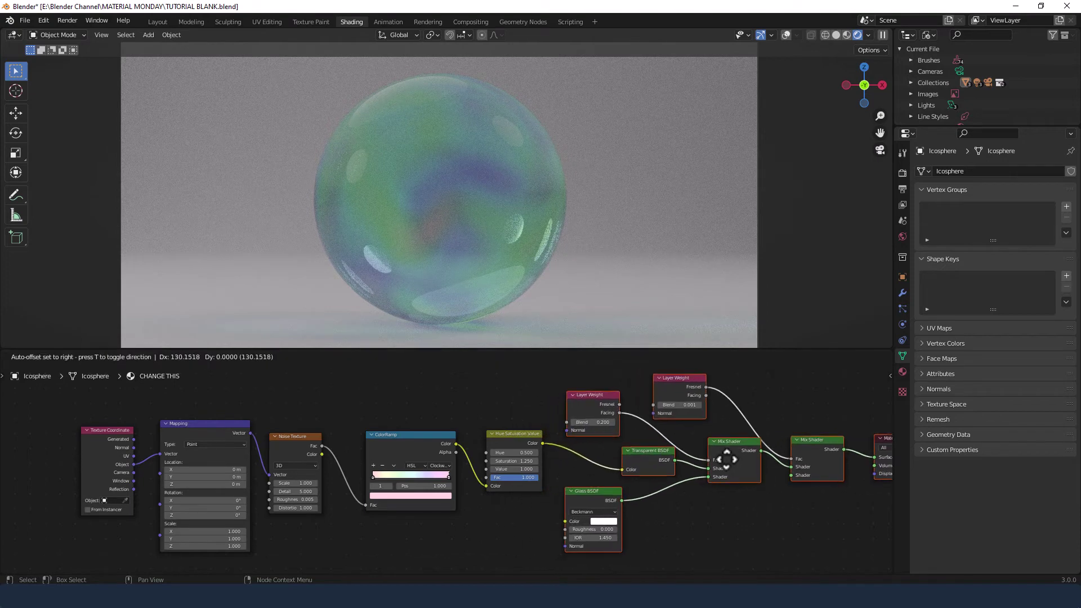
left_click(724, 459)
left_click(714, 538)
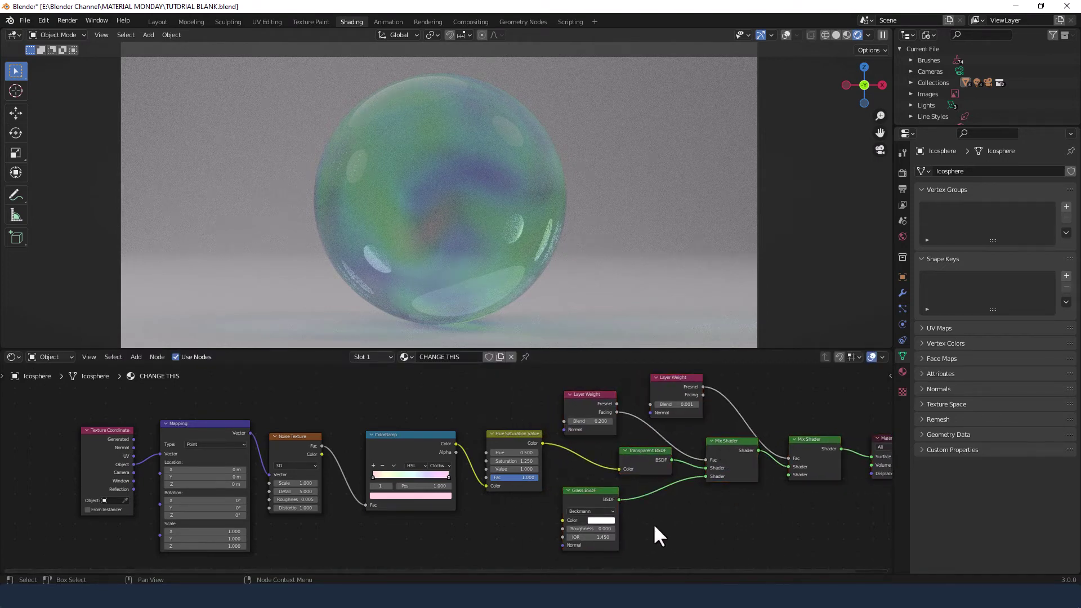
scroll(645, 522, "down", 1)
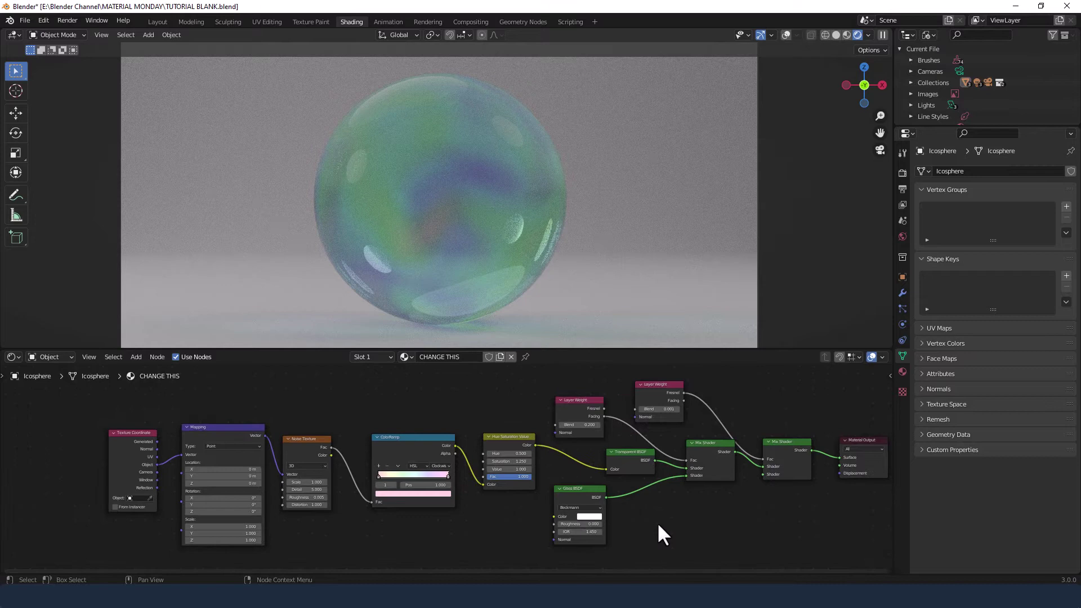
middle_click_drag(707, 515, 654, 516)
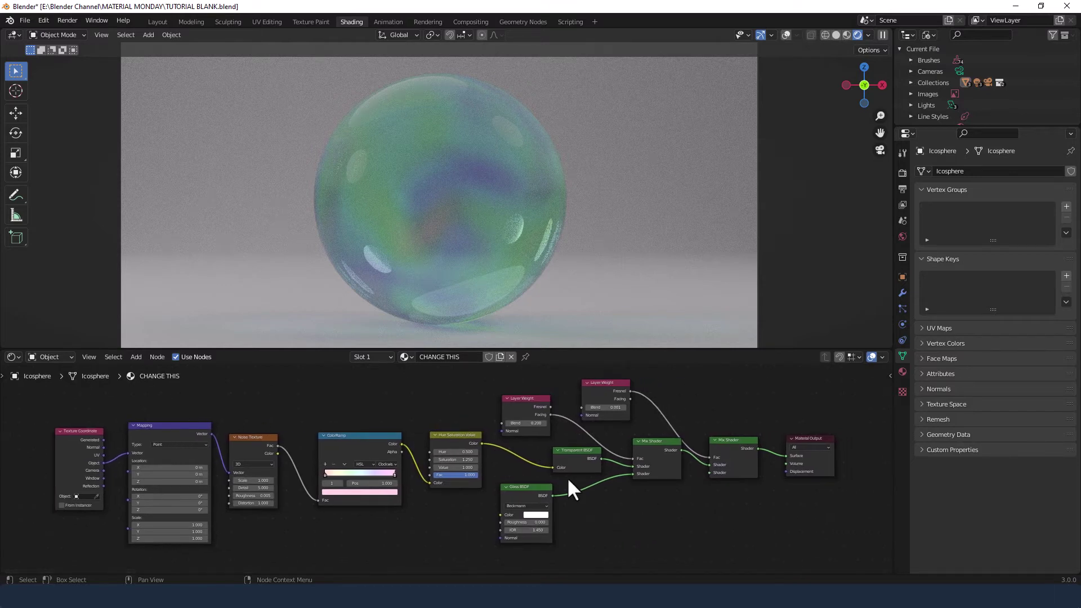
left_click_drag(553, 466, 583, 484)
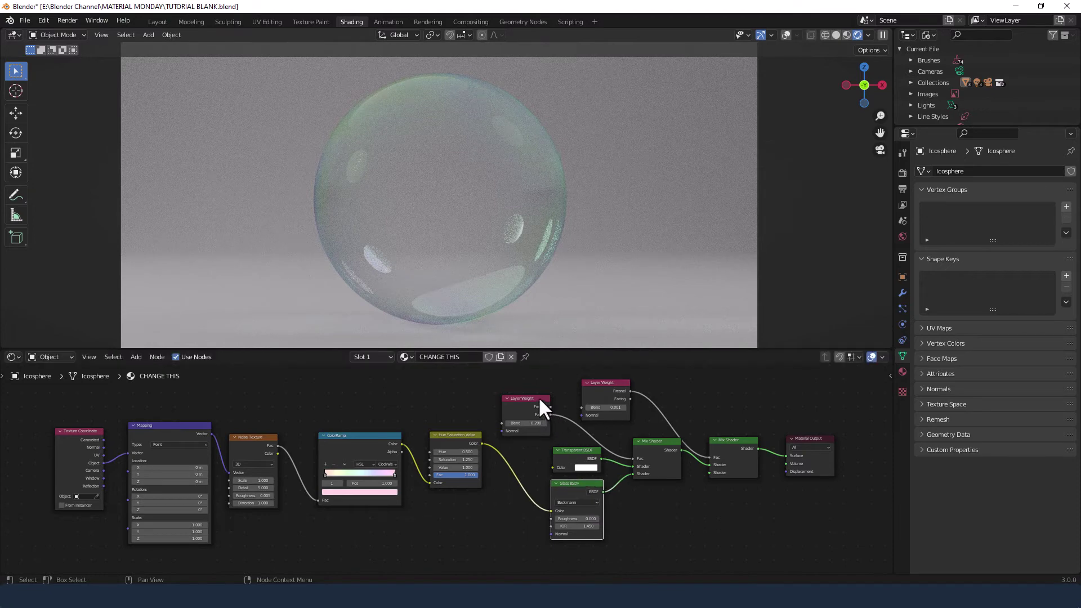
left_click_drag(538, 399, 542, 400)
left_click(690, 541)
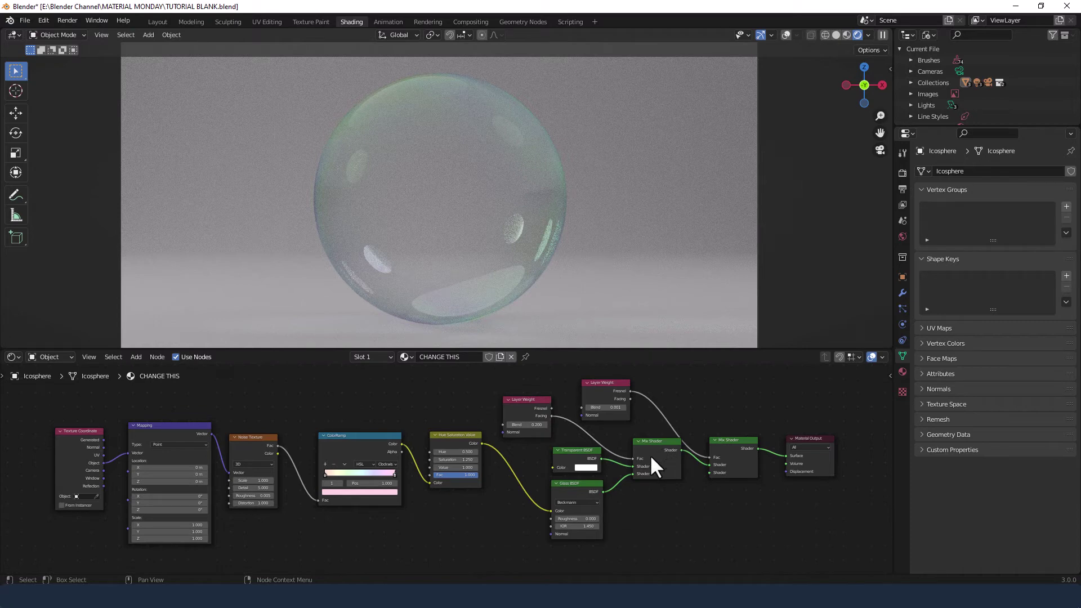
Render the final image of the soap bubble via Render > Render Image
left_click(64, 22)
left_click(67, 32)
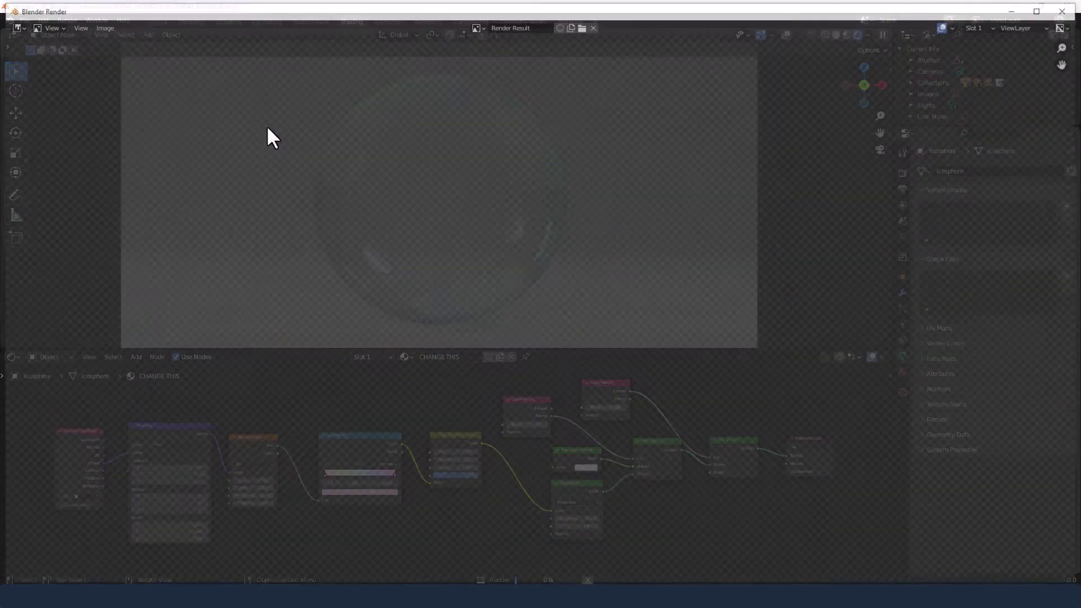